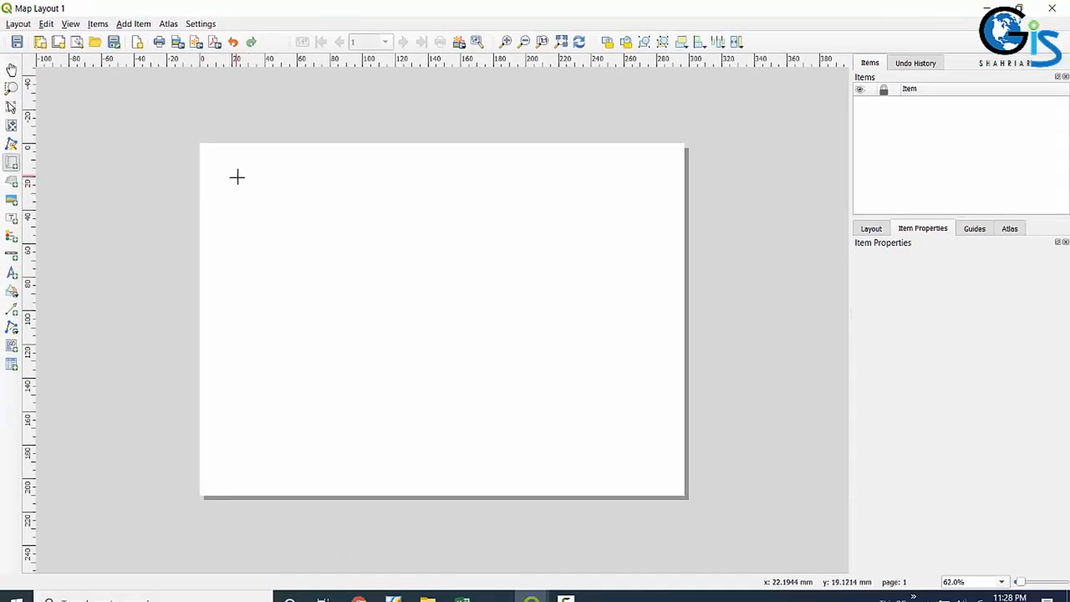
Draw a map item covering most of the page in Map Layout 1, and return to the main project window
{"action": "left_click_drag", "start_coordinate": [236, 176], "coordinate": [655, 460]}
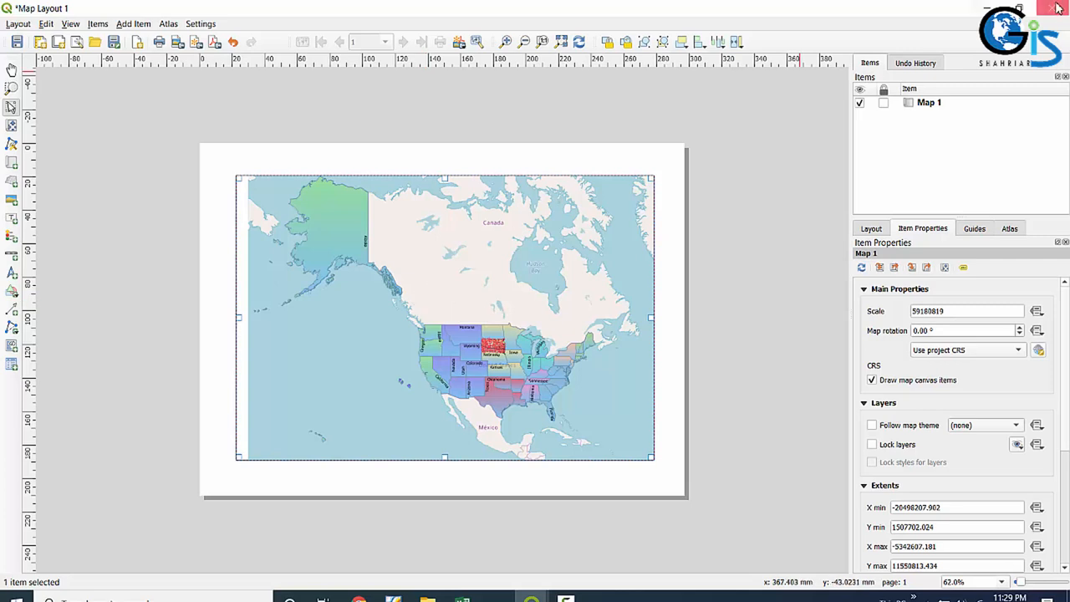
{"action": "left_click", "coordinate": [18, 24]}
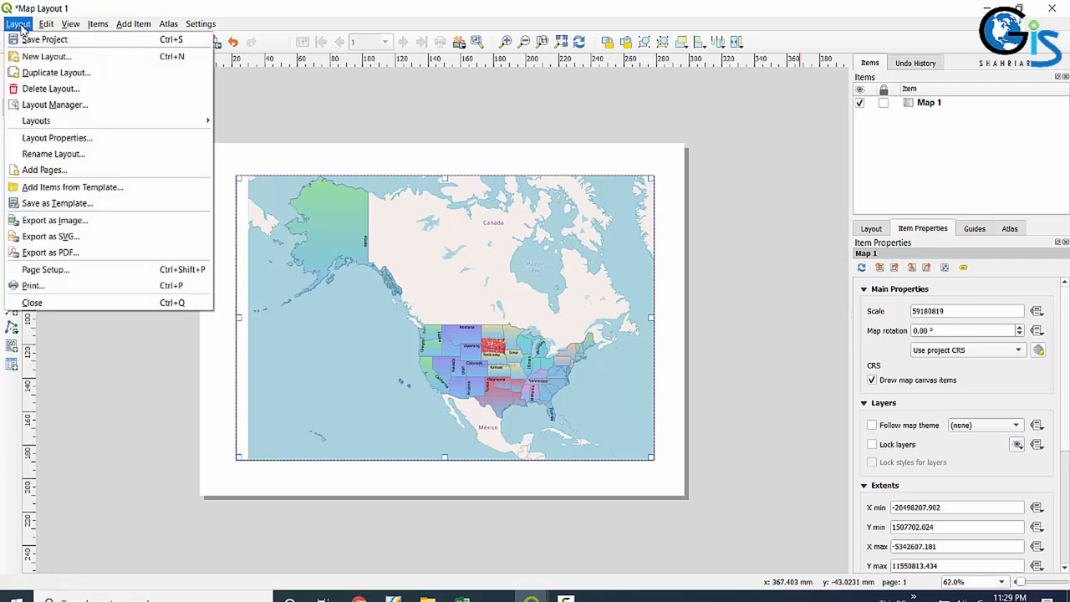
{"action": "left_click", "coordinate": [978, 12]}
{"action": "left_click", "coordinate": [987, 8]}
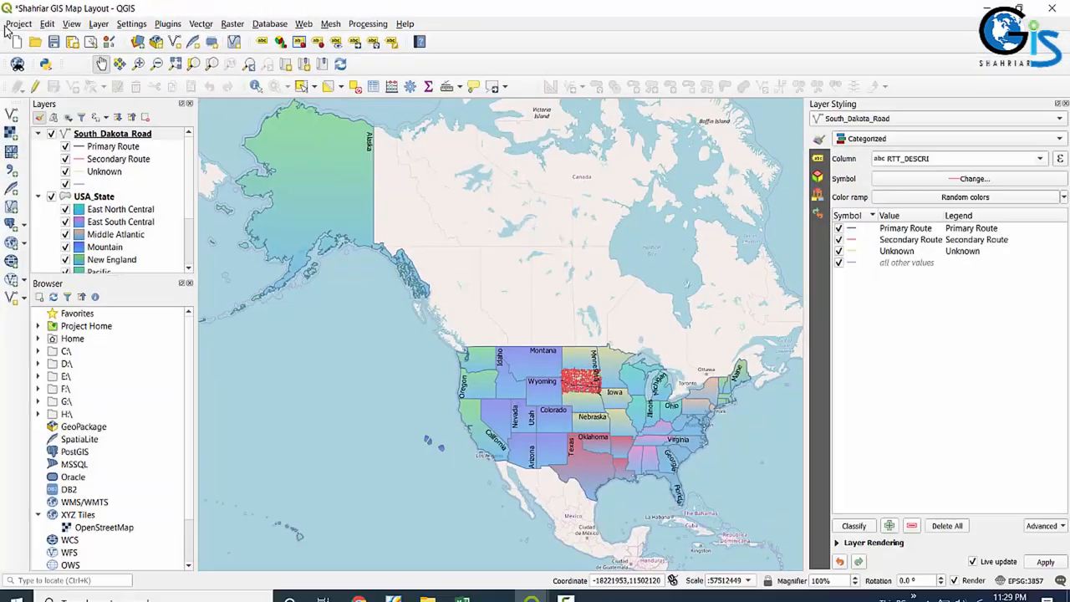
{"action": "left_click", "coordinate": [53, 67]}
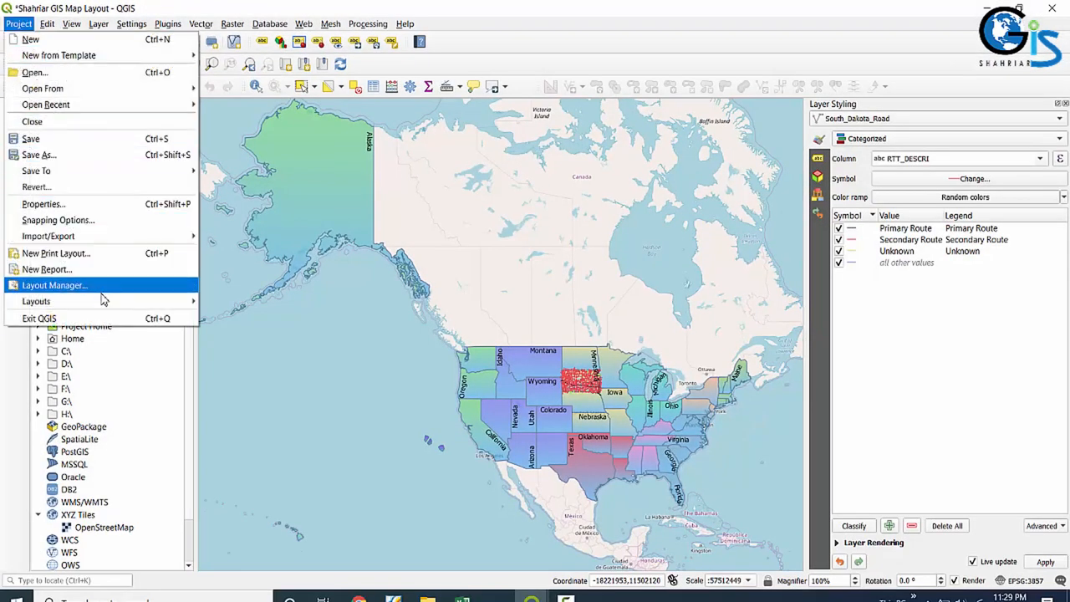
{"action": "mouse_move", "coordinate": [109, 306]}
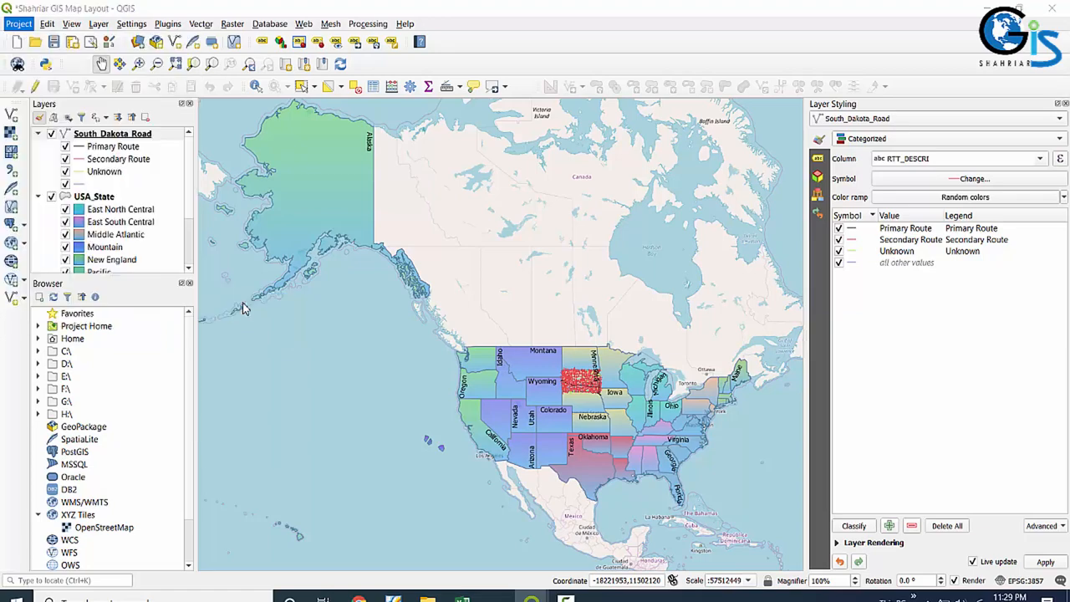
{"action": "left_click", "coordinate": [240, 303]}
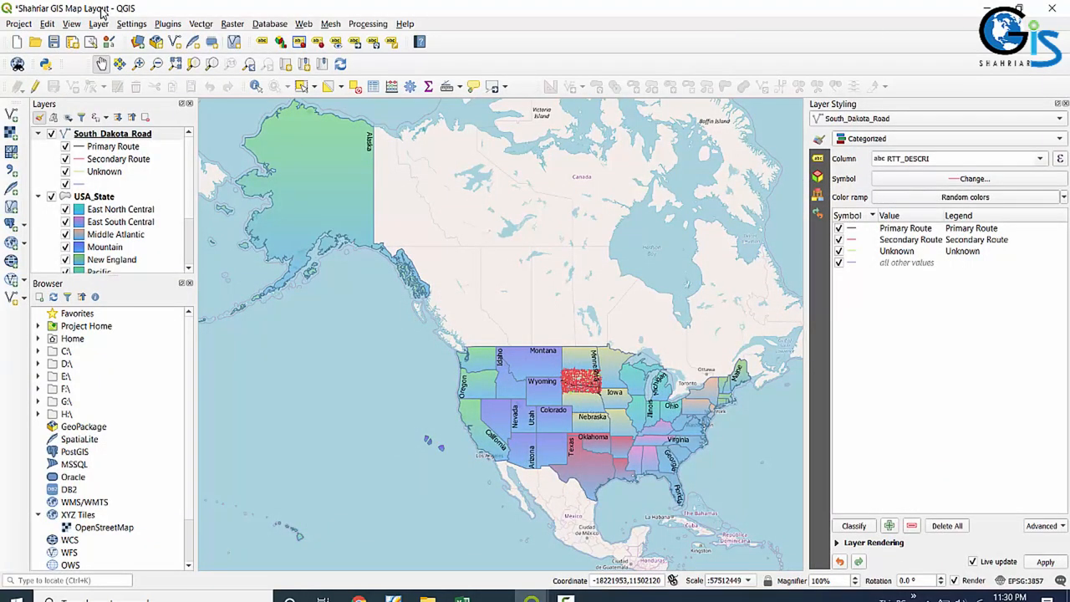
Reopen Map Layout 1 from the project's list of layouts
{"action": "left_click", "coordinate": [18, 24]}
{"action": "mouse_move", "coordinate": [135, 304]}
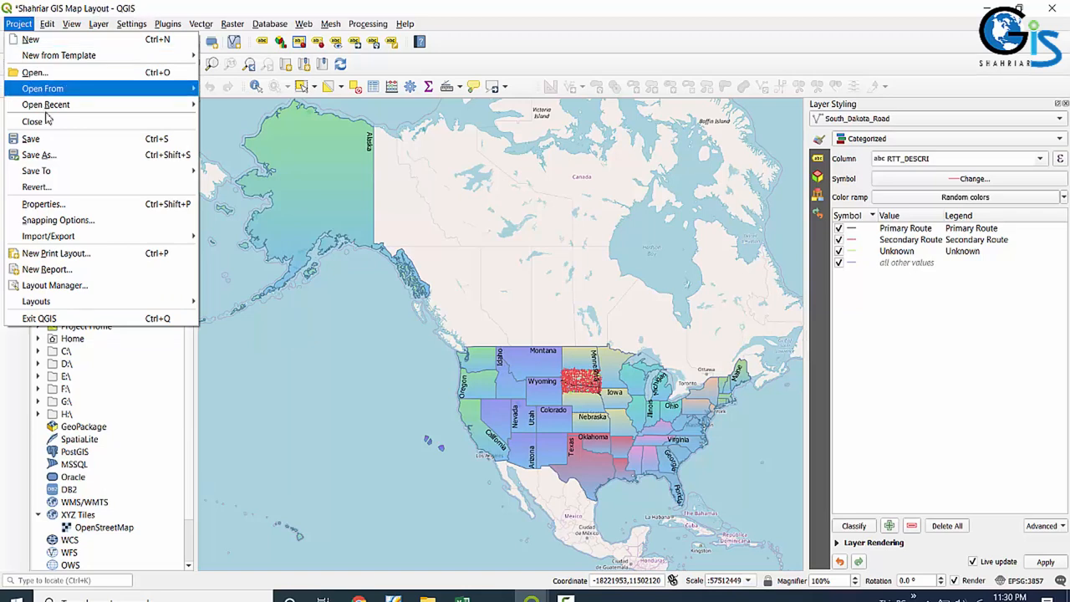
{"action": "mouse_move", "coordinate": [138, 242]}
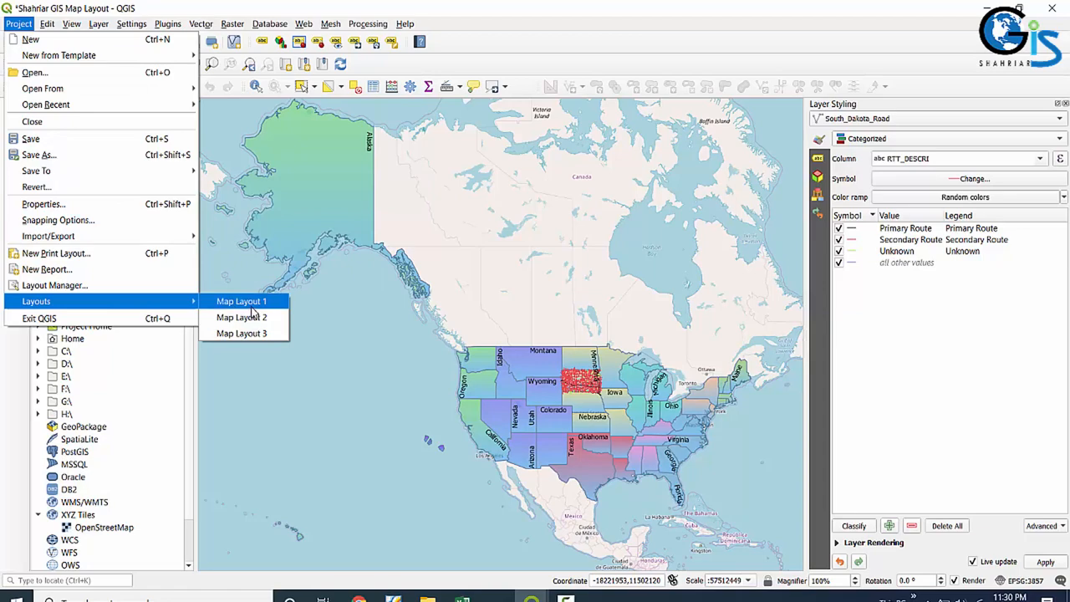
{"action": "left_click", "coordinate": [250, 304]}
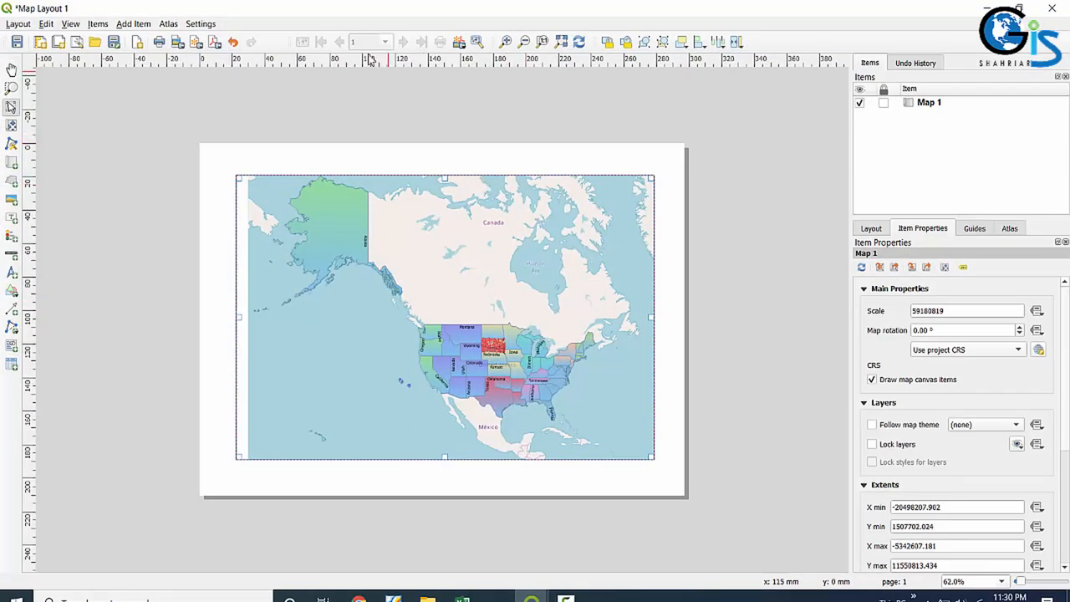
Return to the main project window, open Map Layout 2 from the project's layouts and maximize it
{"action": "left_click", "coordinate": [136, 24]}
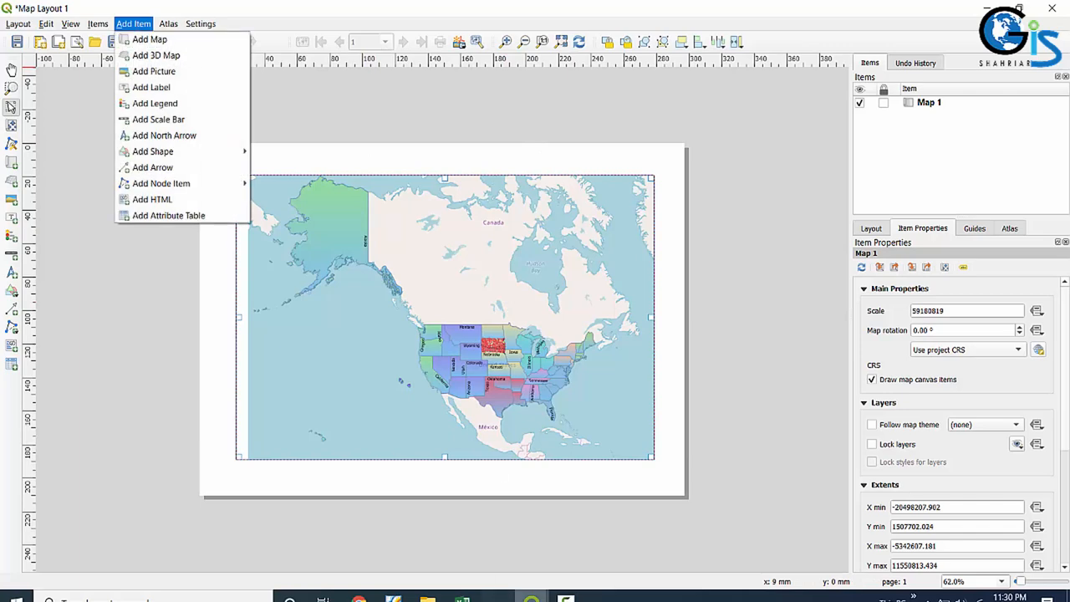
{"action": "left_click", "coordinate": [532, 598]}
{"action": "left_click", "coordinate": [470, 557]}
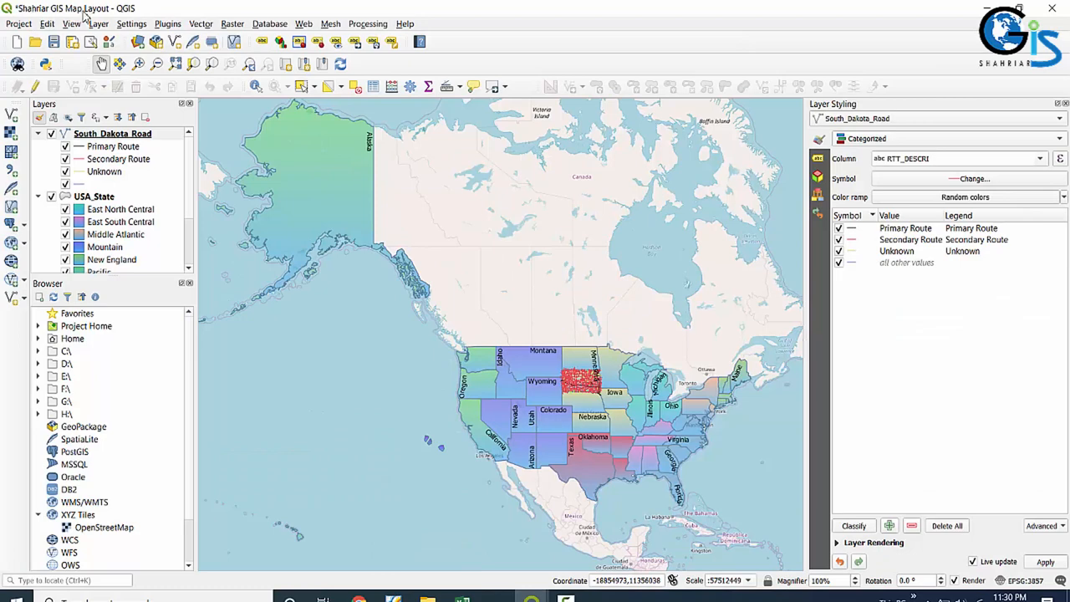
{"action": "left_click", "coordinate": [18, 23]}
{"action": "mouse_move", "coordinate": [149, 304]}
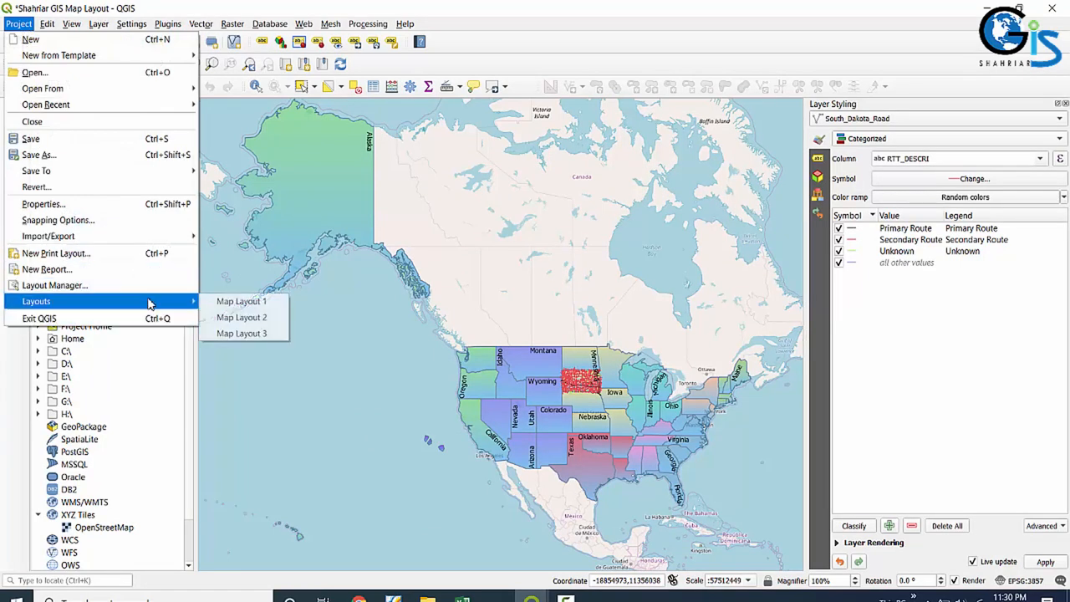
{"action": "left_click", "coordinate": [269, 323]}
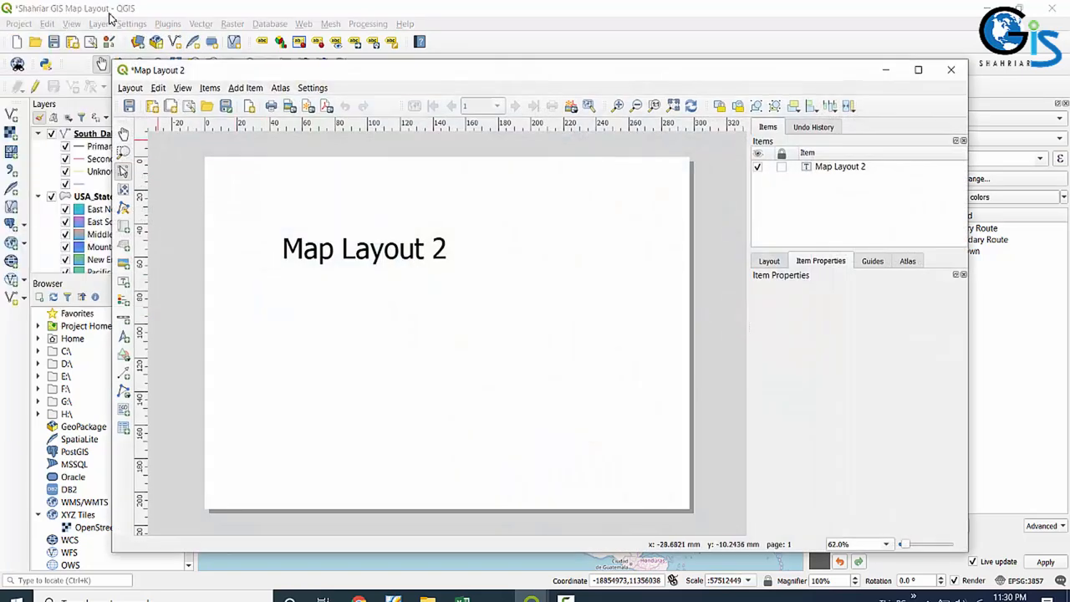
{"action": "left_click", "coordinate": [918, 69]}
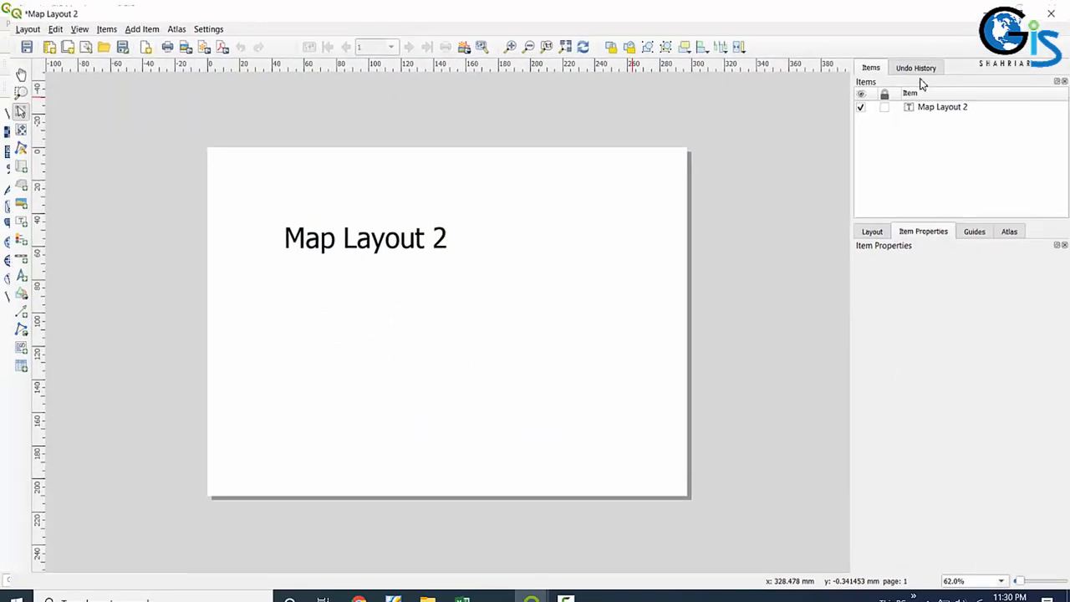
Add a map item beneath the title text on the Map Layout 2 page
{"action": "left_click", "coordinate": [133, 23]}
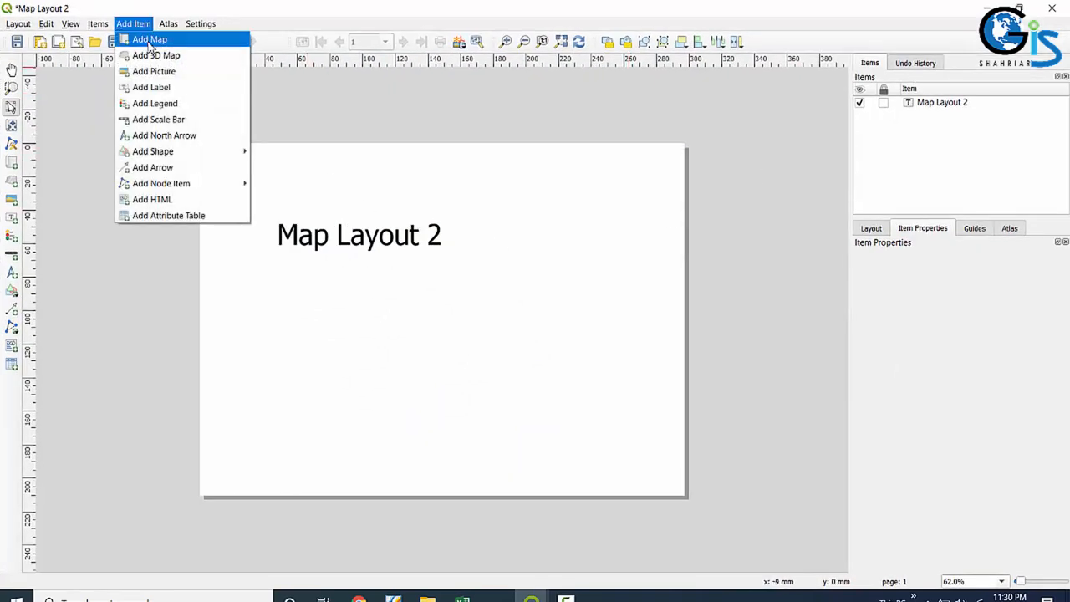
{"action": "left_click", "coordinate": [148, 38]}
{"action": "left_click_drag", "start_coordinate": [276, 267], "coordinate": [631, 434]}
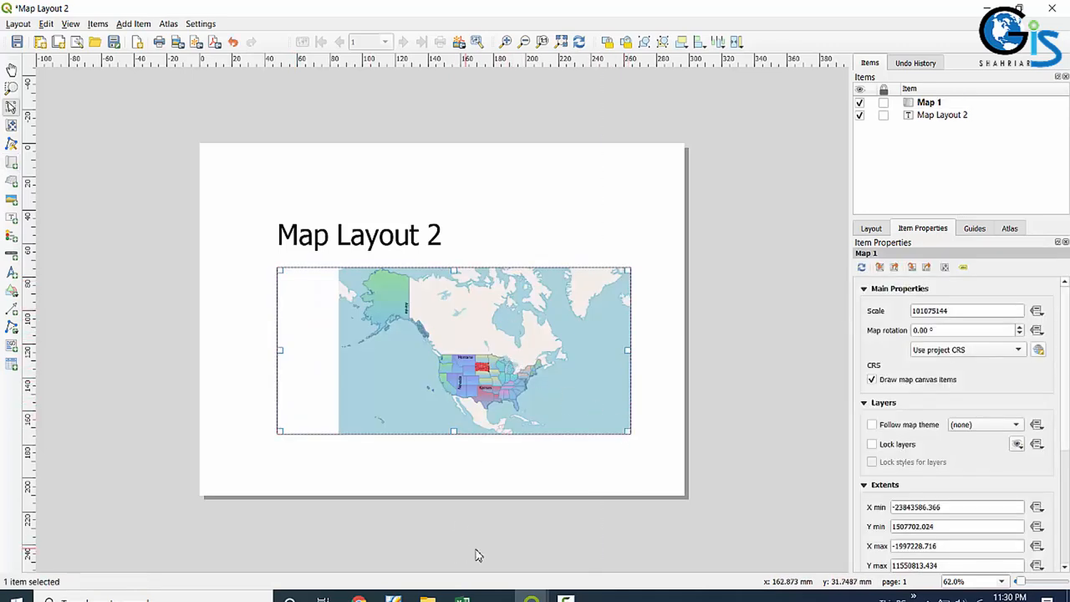
Switch to the main project window and from there back to Map Layout 1
{"action": "mouse_move", "coordinate": [532, 596]}
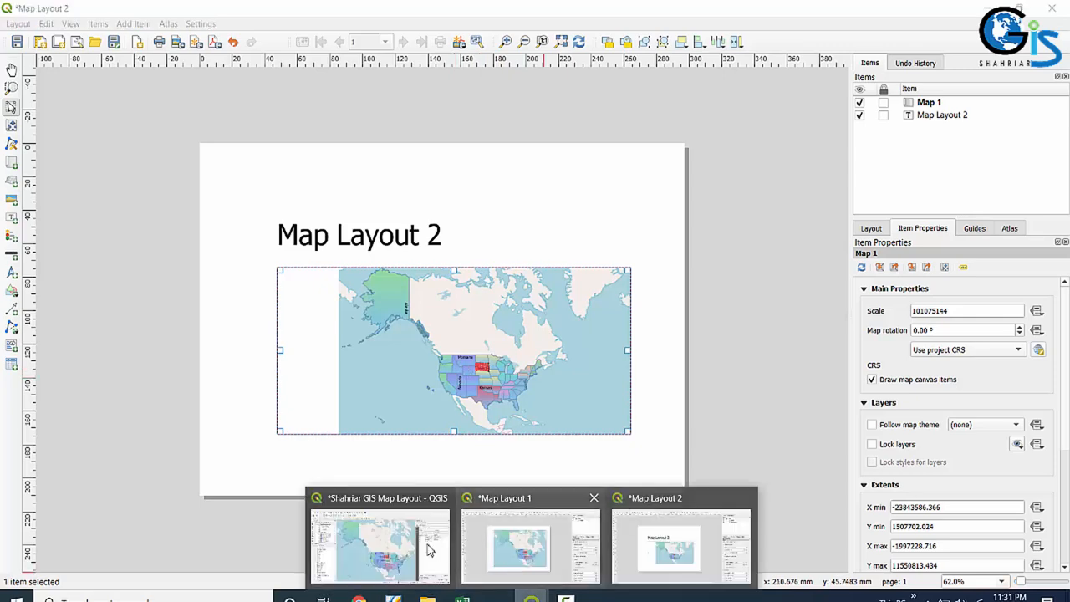
{"action": "left_click", "coordinate": [430, 549]}
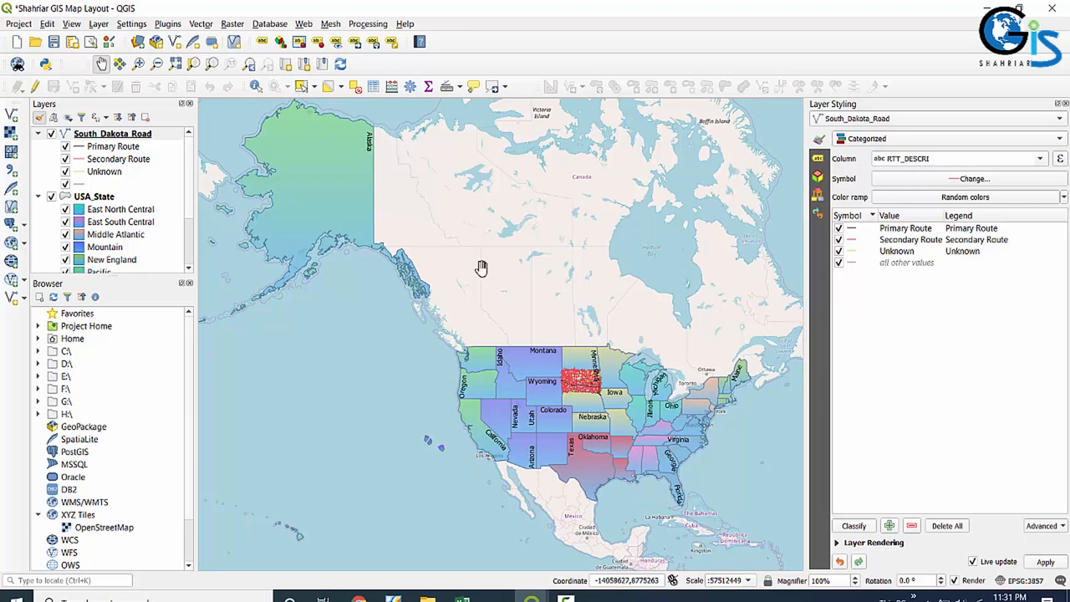
{"action": "left_click", "coordinate": [531, 596]}
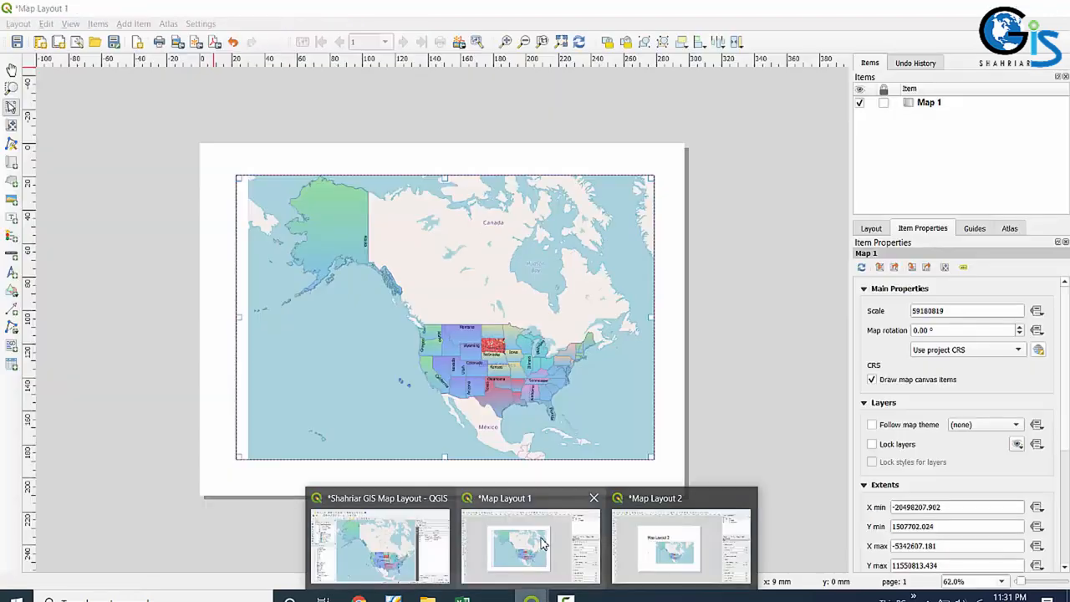
{"action": "left_click", "coordinate": [545, 544]}
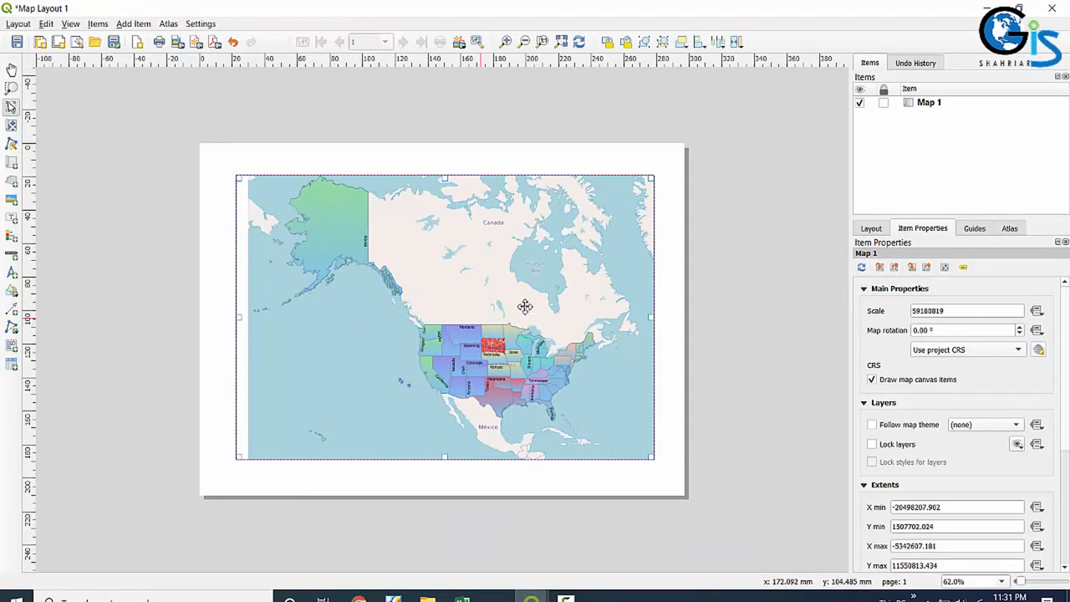
Add a label centred above the map in Map Layout 1 and set its text to "USA Map"
{"action": "left_click", "coordinate": [133, 25]}
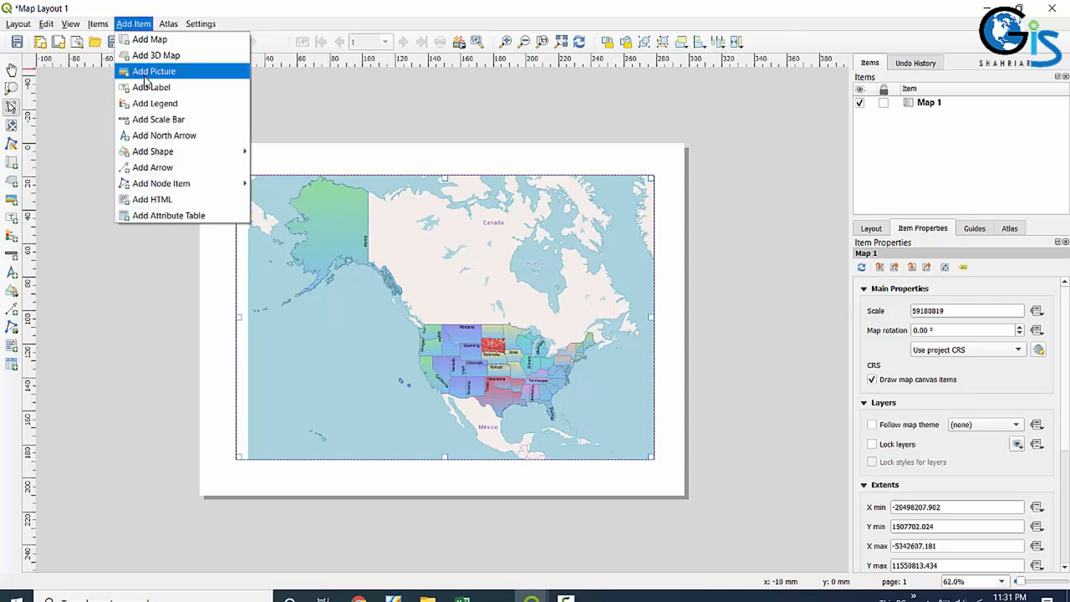
{"action": "left_click", "coordinate": [181, 95]}
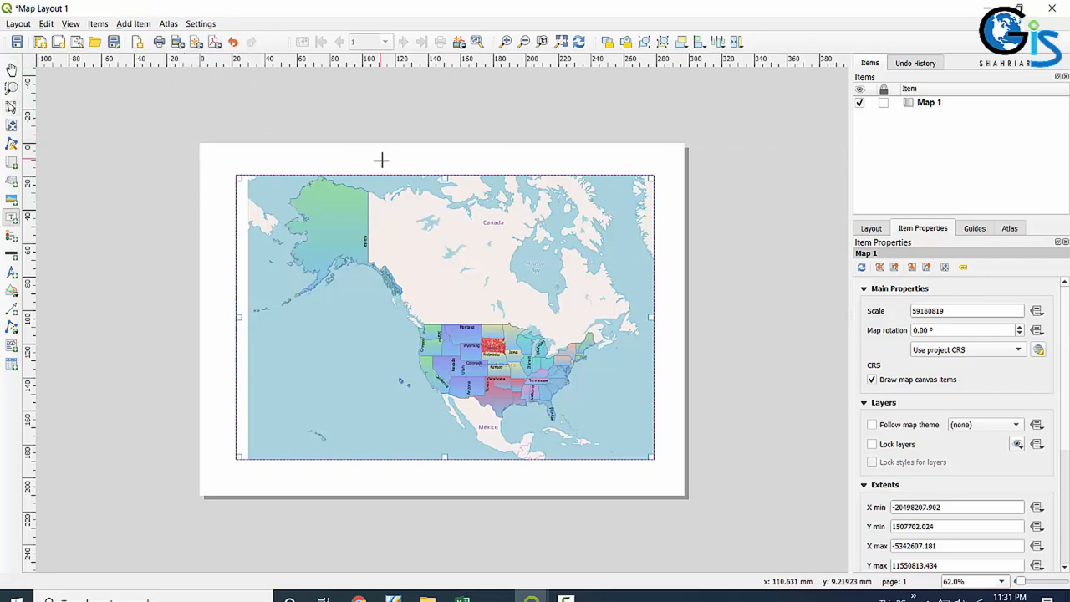
{"action": "left_click_drag", "start_coordinate": [380, 158], "coordinate": [487, 174]}
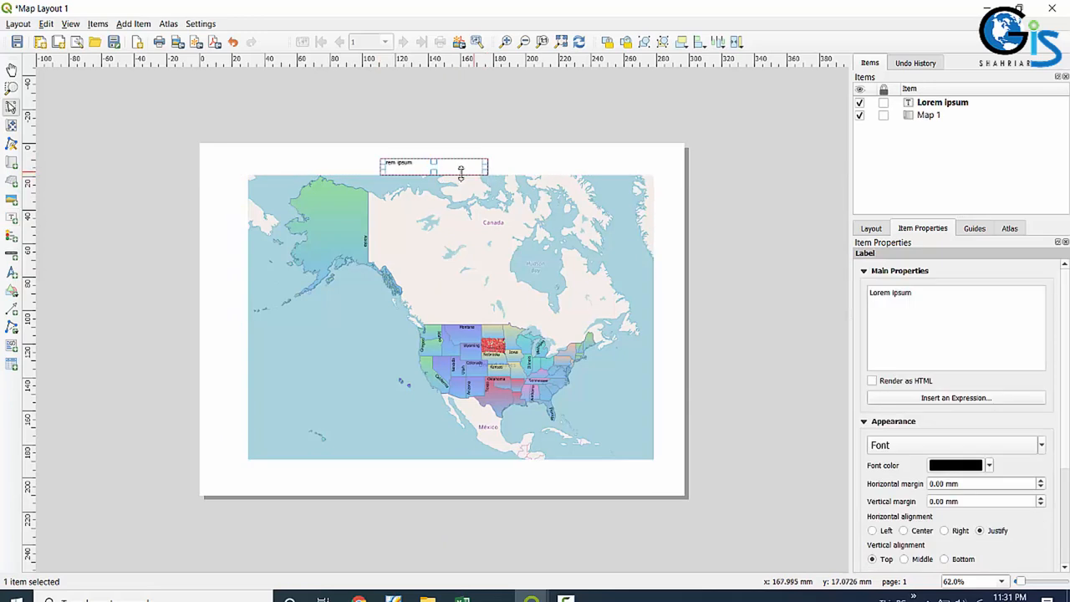
{"action": "right_click", "coordinate": [413, 171]}
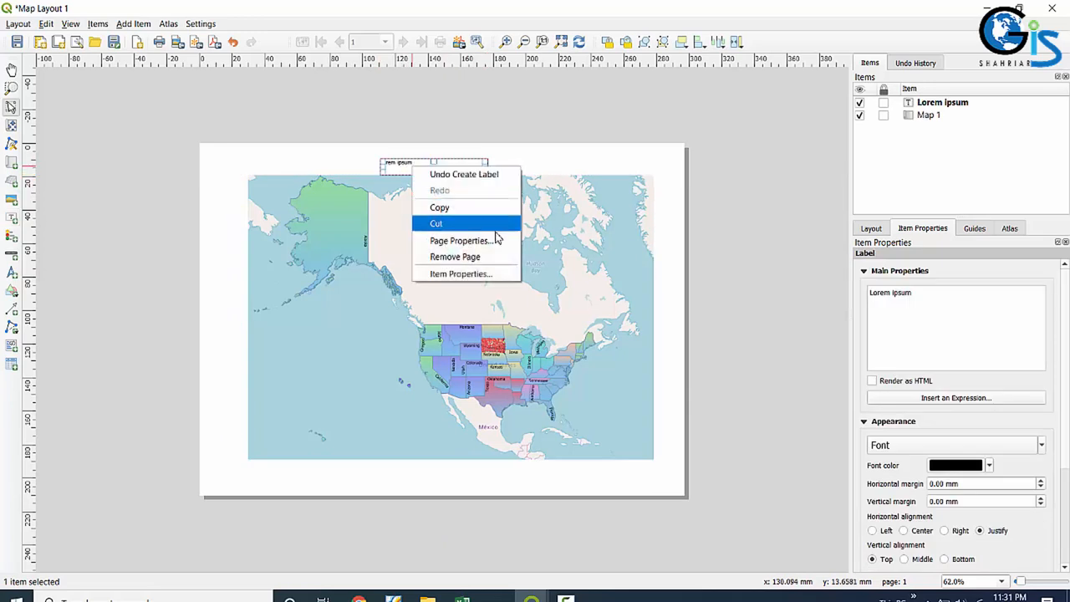
{"action": "left_click", "coordinate": [491, 282]}
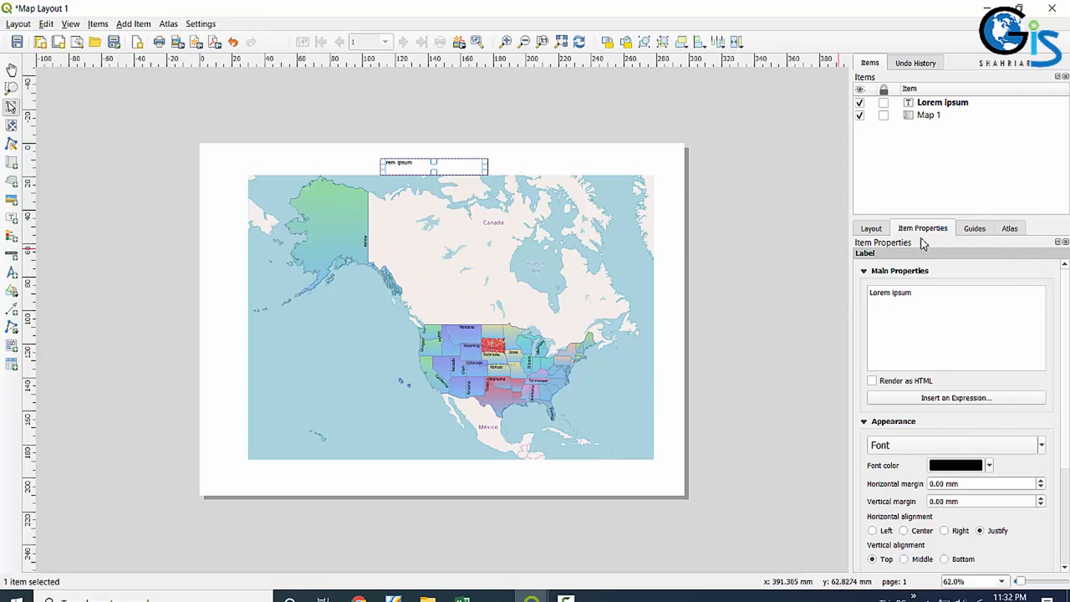
{"action": "triple_click", "coordinate": [914, 291]}
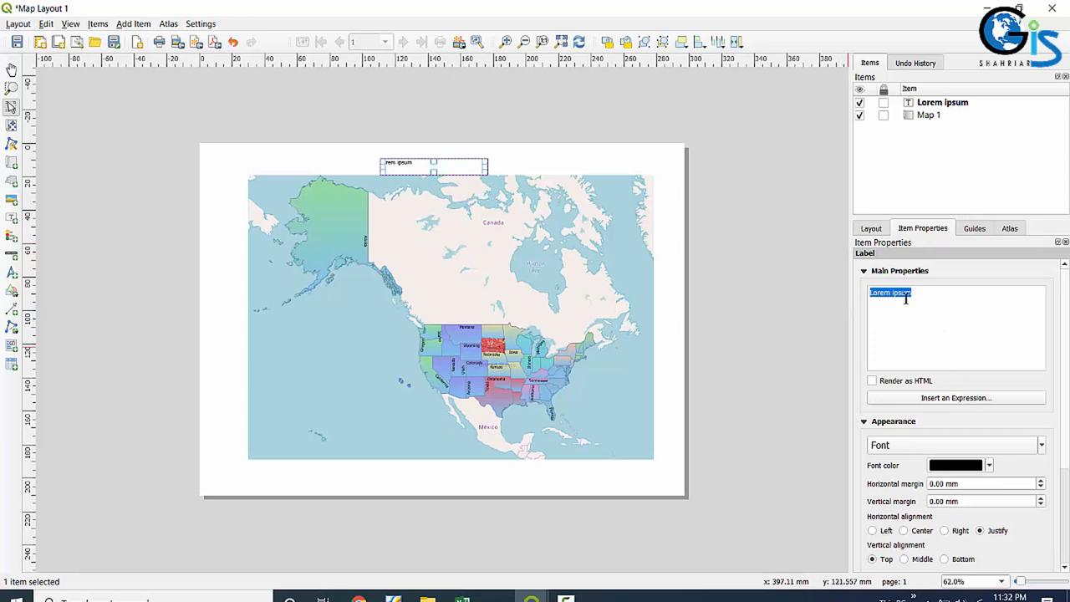
{"action": "type", "text": "USA Map"}
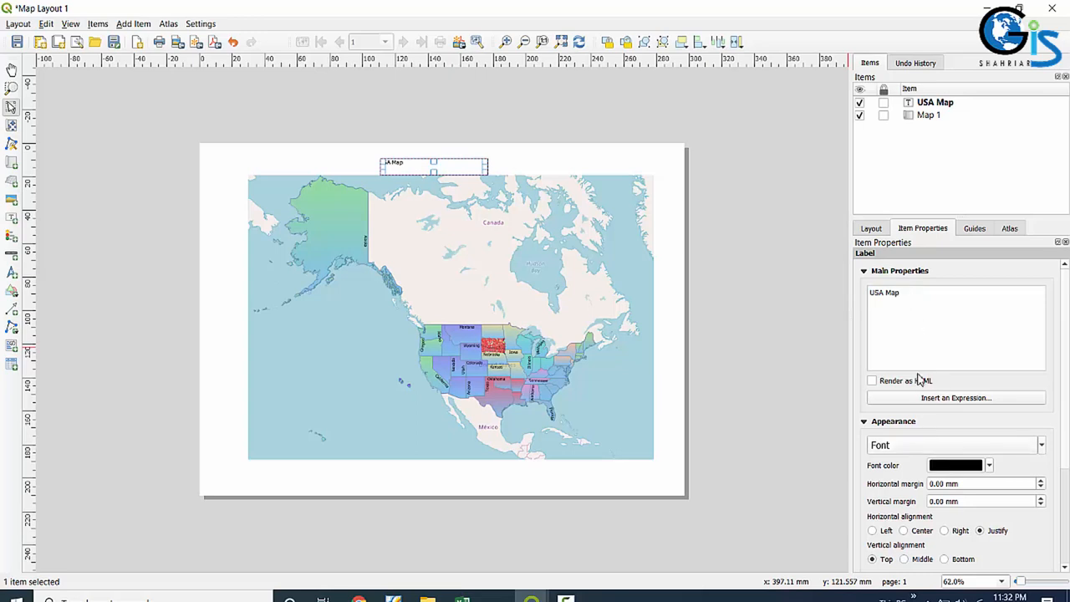
Set the font size of the USA Map label to 48
{"action": "left_click", "coordinate": [920, 447]}
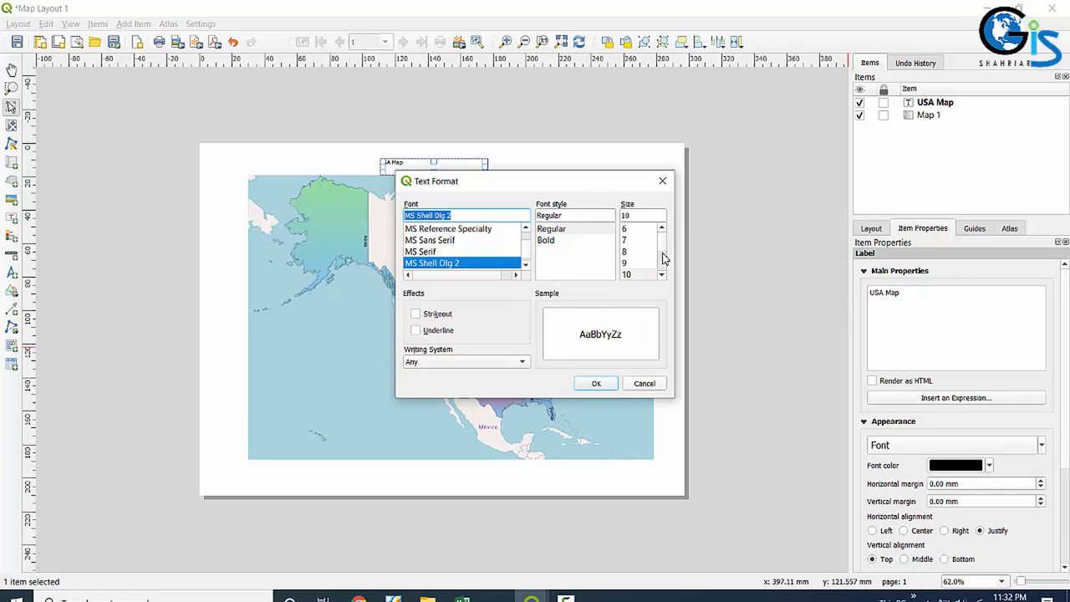
{"action": "left_click_drag", "start_coordinate": [663, 260], "coordinate": [662, 279]}
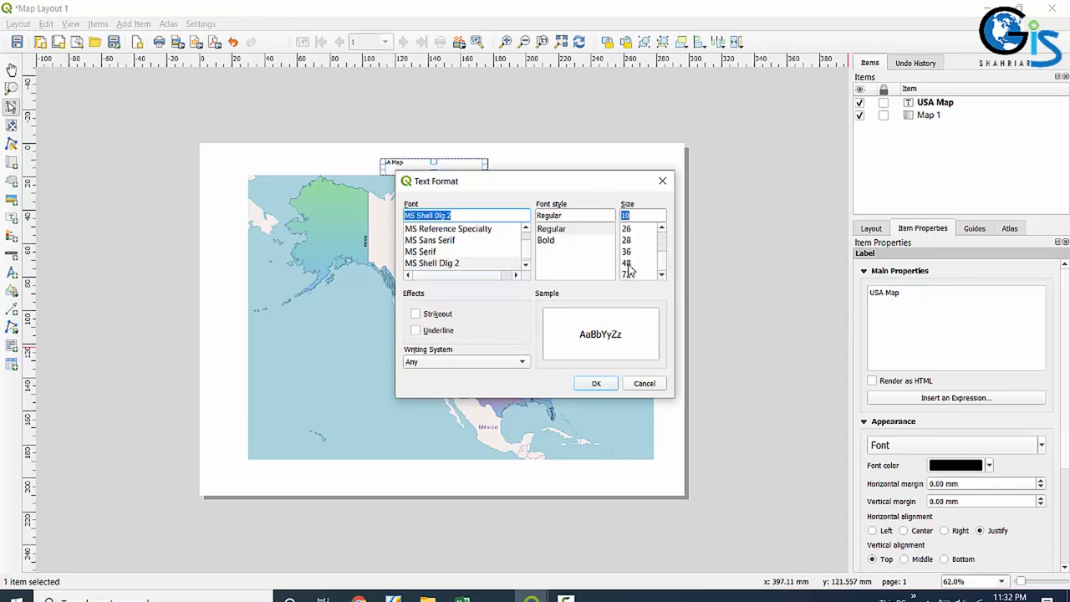
{"action": "left_click", "coordinate": [628, 264]}
{"action": "left_click", "coordinate": [597, 384]}
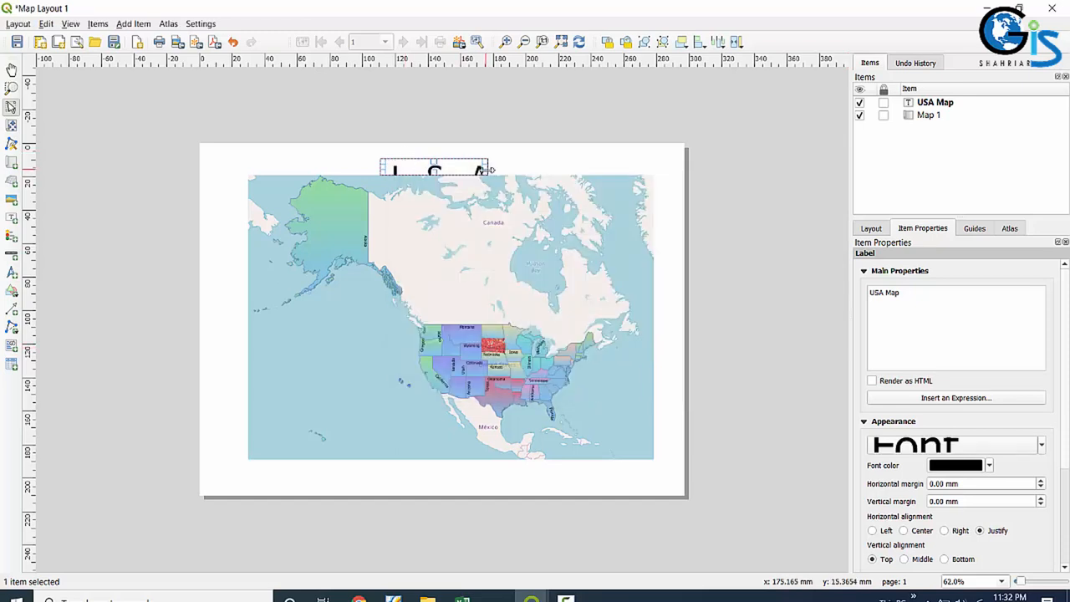
Enlarge the USA Map label's frame in width and height to fit the title, and shift it slightly to the left
{"action": "left_click_drag", "start_coordinate": [488, 169], "coordinate": [586, 166]}
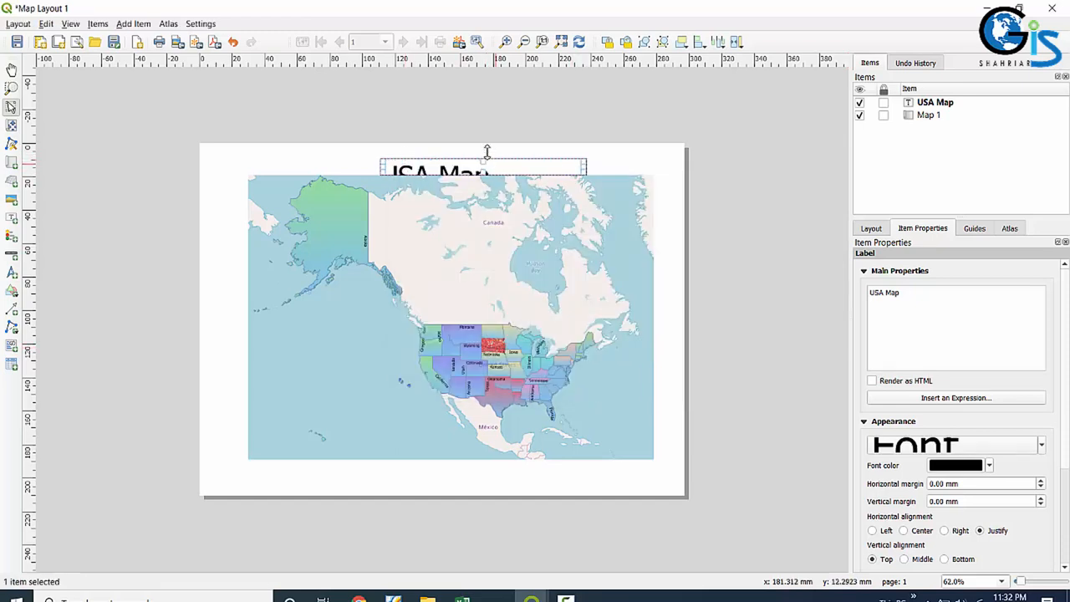
{"action": "left_click_drag", "start_coordinate": [482, 159], "coordinate": [475, 151]}
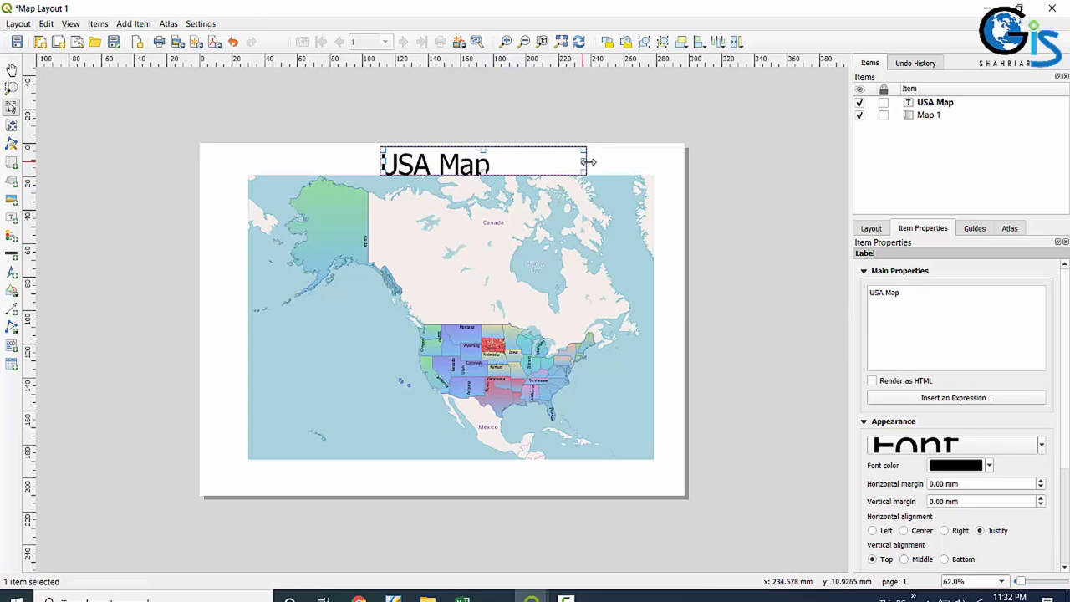
{"action": "left_click_drag", "start_coordinate": [585, 161], "coordinate": [610, 161]}
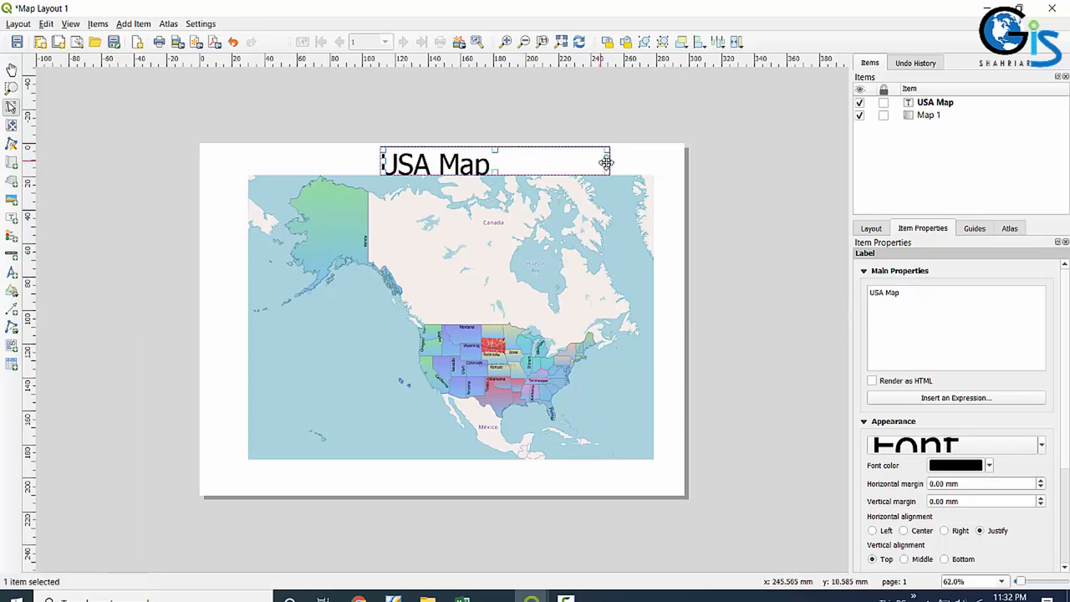
{"action": "left_click_drag", "start_coordinate": [424, 165], "coordinate": [415, 165]}
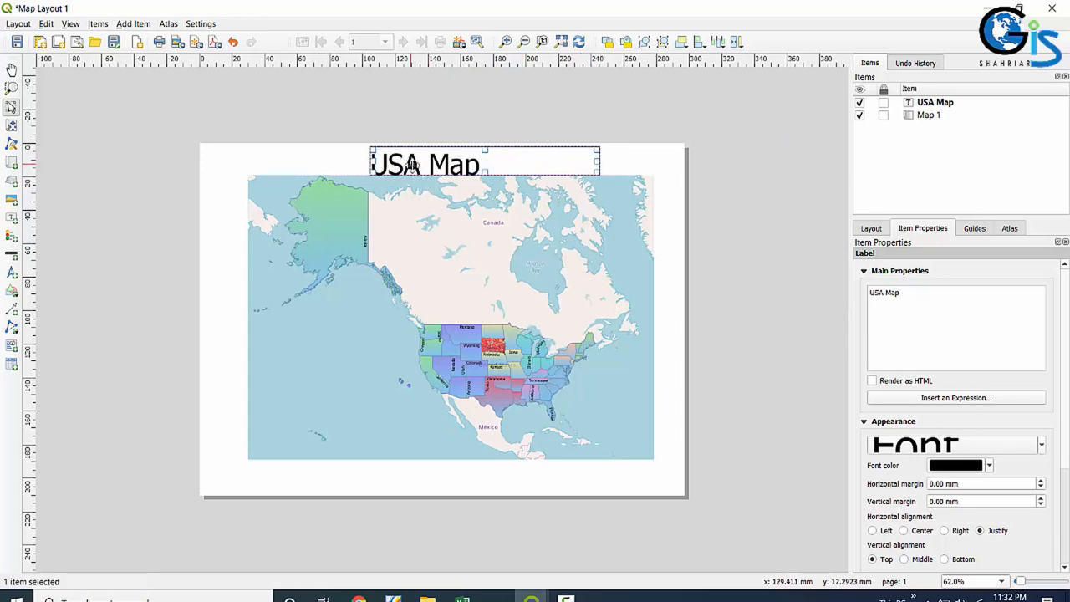
Reduce the USA Map label's font size to 28, narrow its frame to about 84 mm, and shift it slightly right and down
{"action": "left_click", "coordinate": [927, 446]}
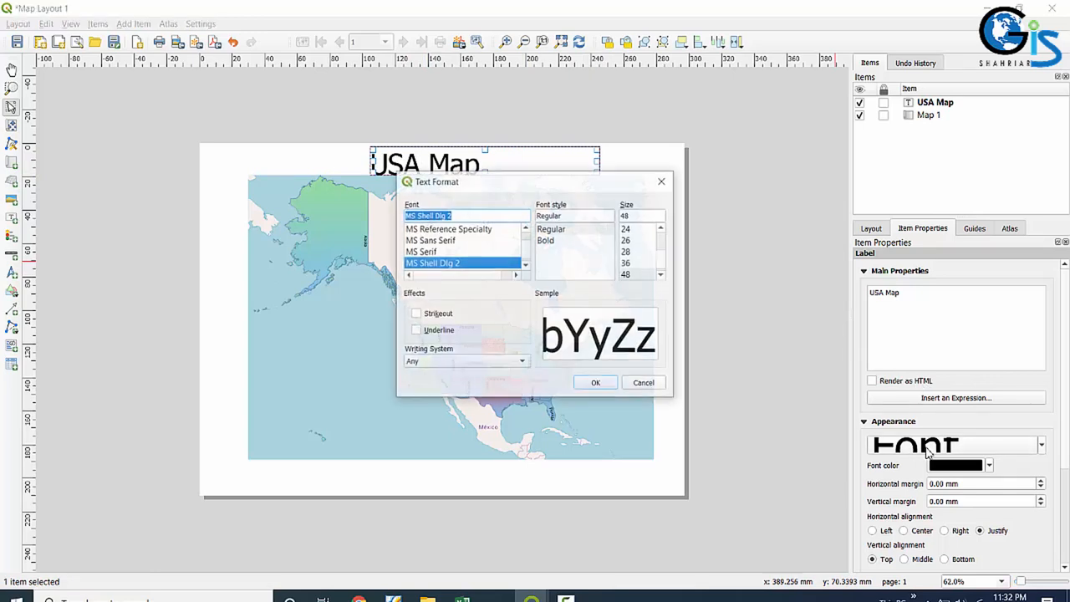
{"action": "left_click", "coordinate": [631, 264]}
{"action": "left_click", "coordinate": [632, 251]}
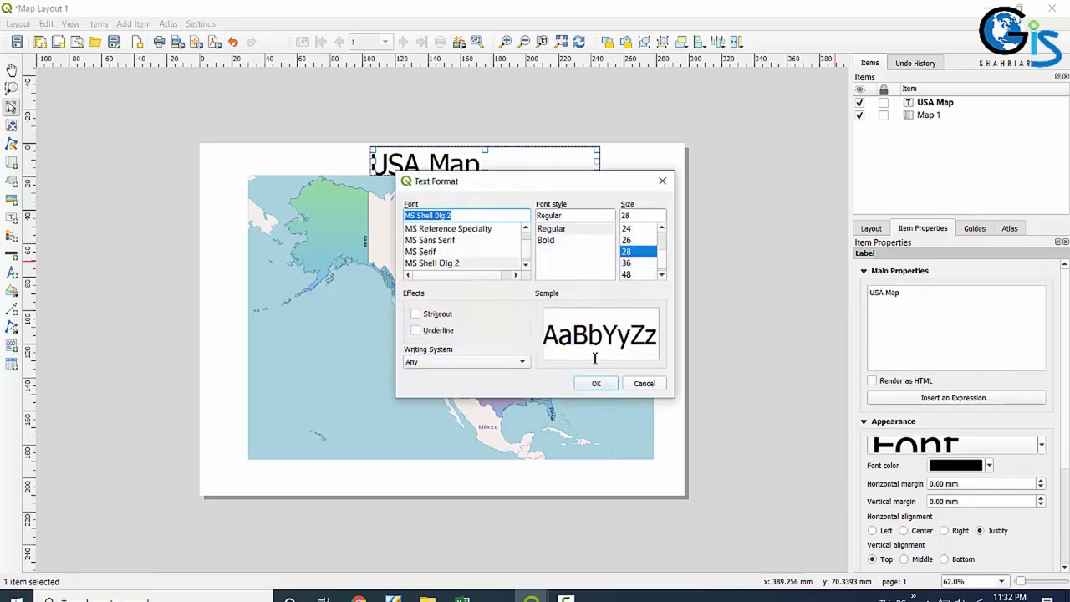
{"action": "left_click", "coordinate": [596, 383]}
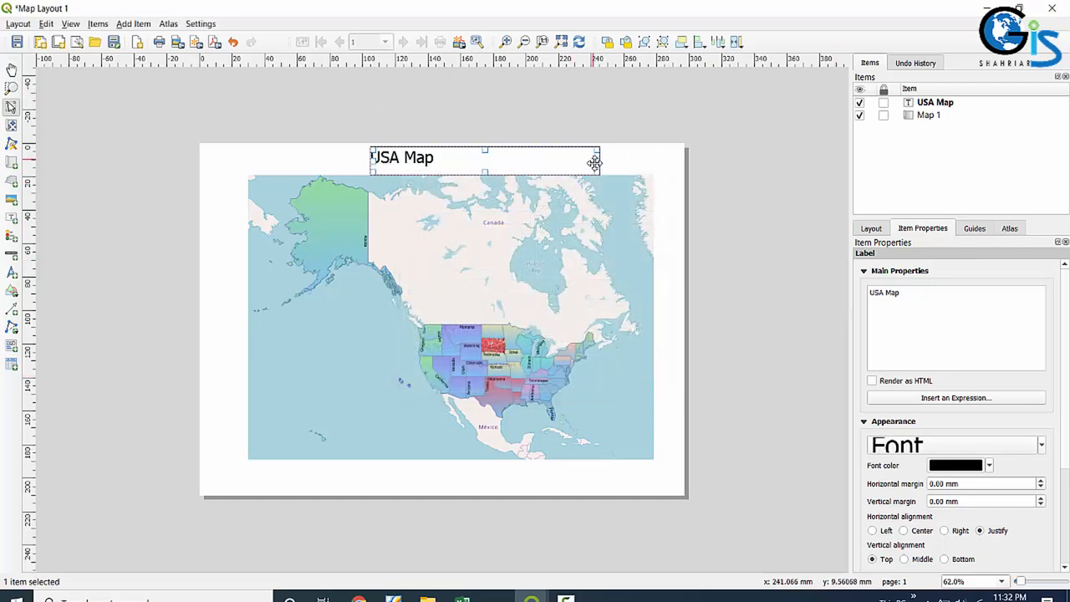
{"action": "left_click_drag", "start_coordinate": [598, 160], "coordinate": [494, 158]}
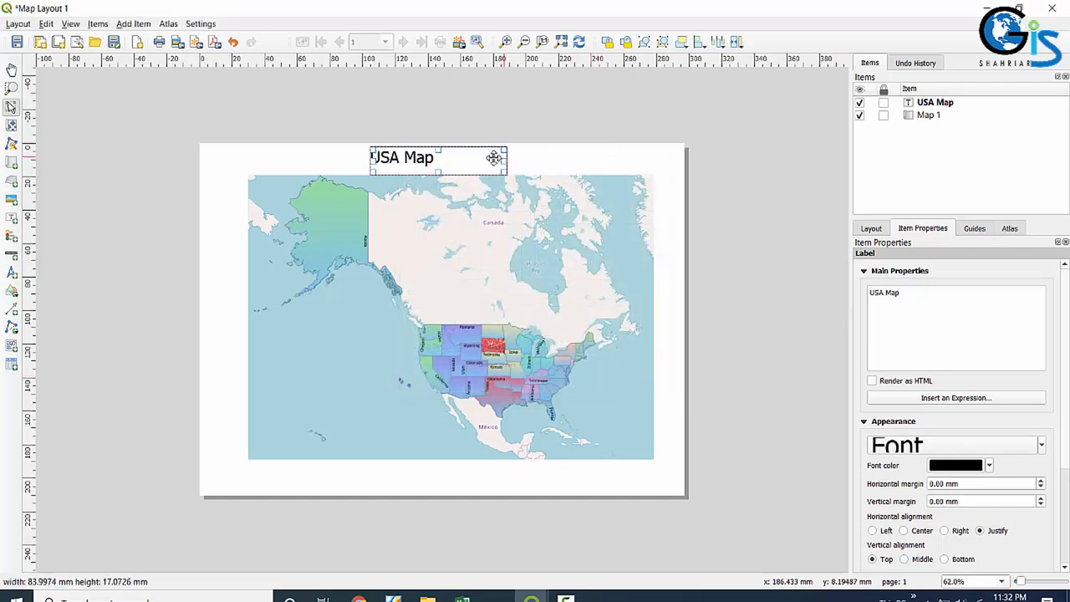
{"action": "left_click_drag", "start_coordinate": [411, 162], "coordinate": [424, 170]}
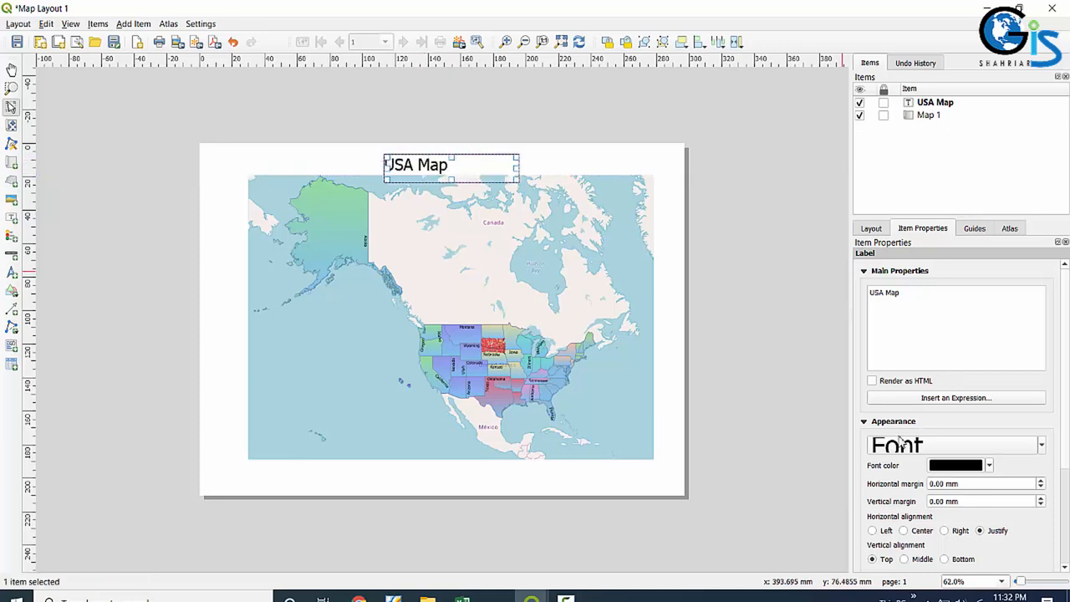
Set the USA Map label's horizontal alignment to Center and vertical alignment to Middle, and move it up above the map
{"action": "left_click", "coordinate": [904, 531]}
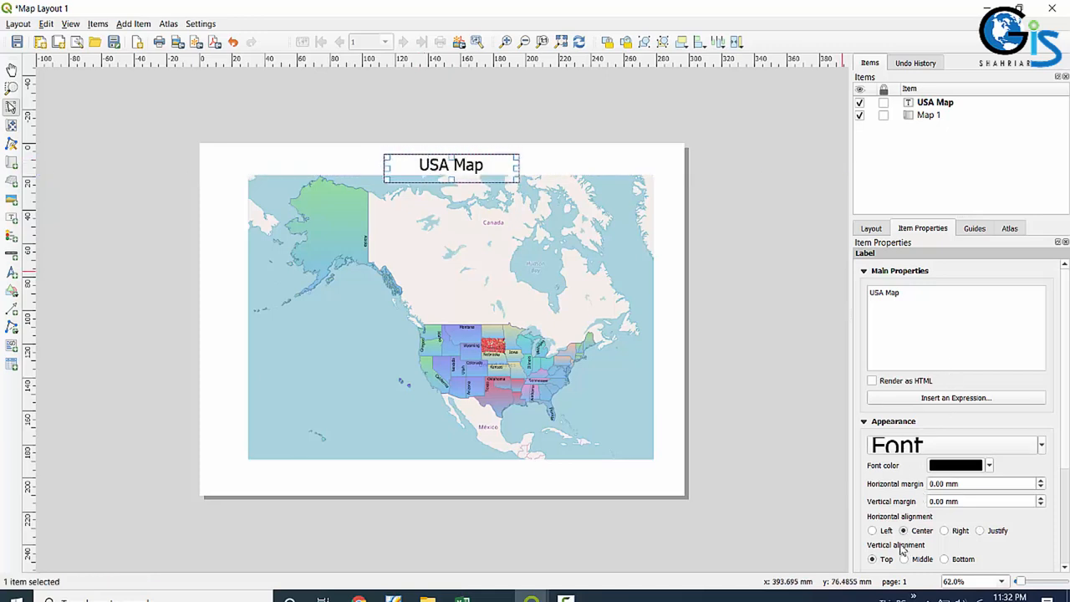
{"action": "left_click", "coordinate": [904, 560]}
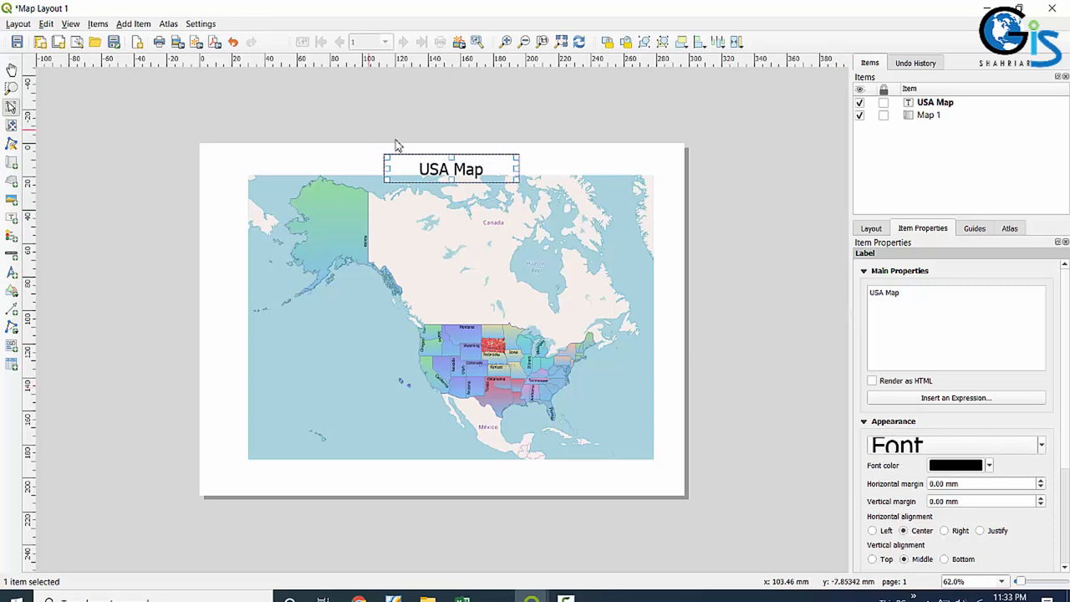
{"action": "left_click_drag", "start_coordinate": [480, 162], "coordinate": [481, 157]}
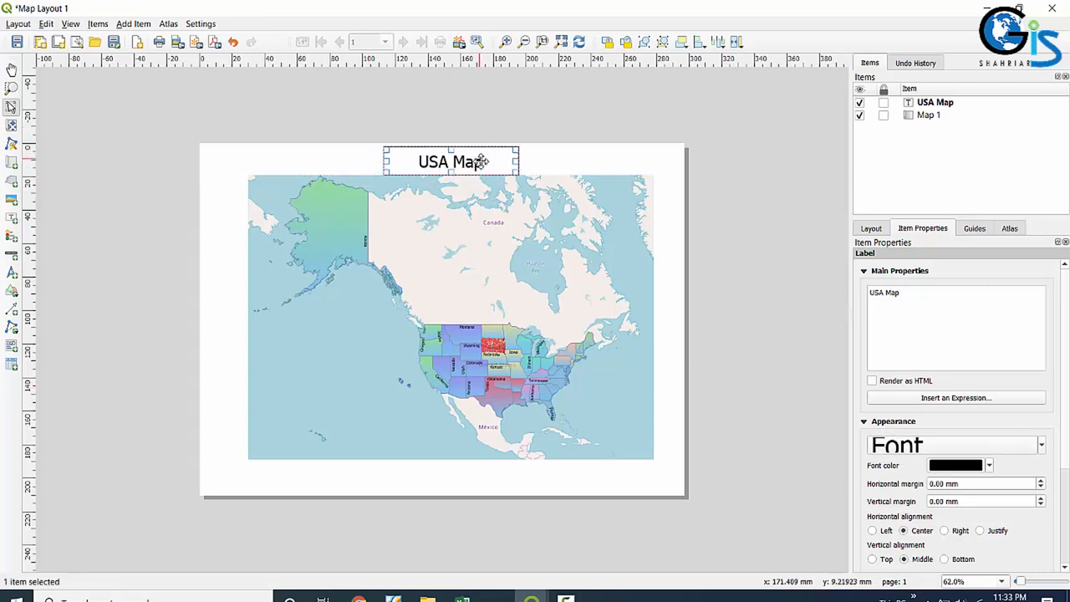
Underline the USA Map title and move the label down about 2.7 mm, closer to the map
{"action": "left_click", "coordinate": [903, 449]}
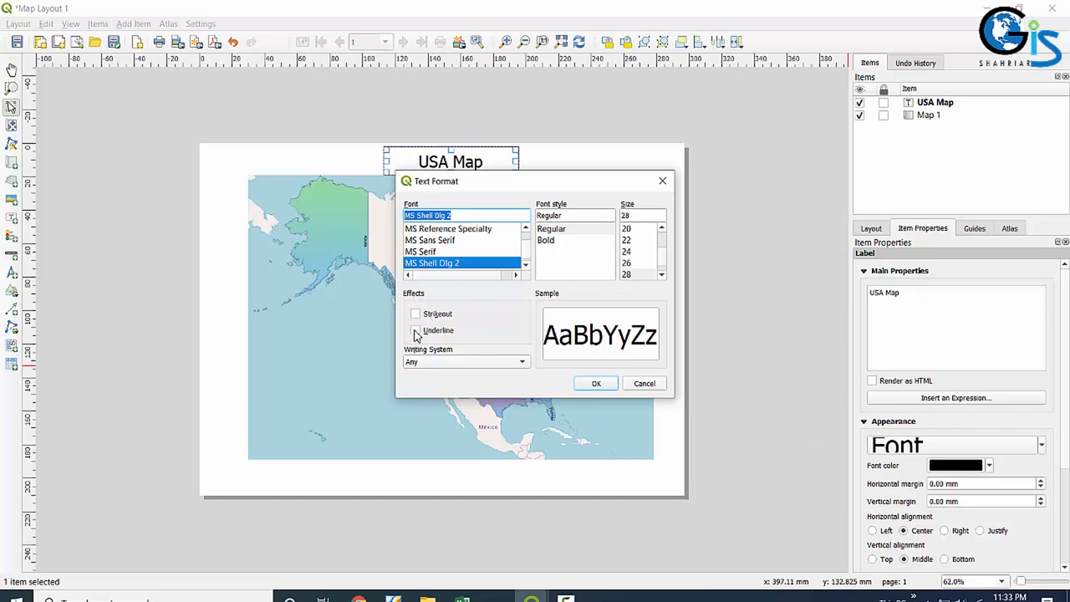
{"action": "left_click", "coordinate": [416, 331]}
{"action": "left_click", "coordinate": [600, 384]}
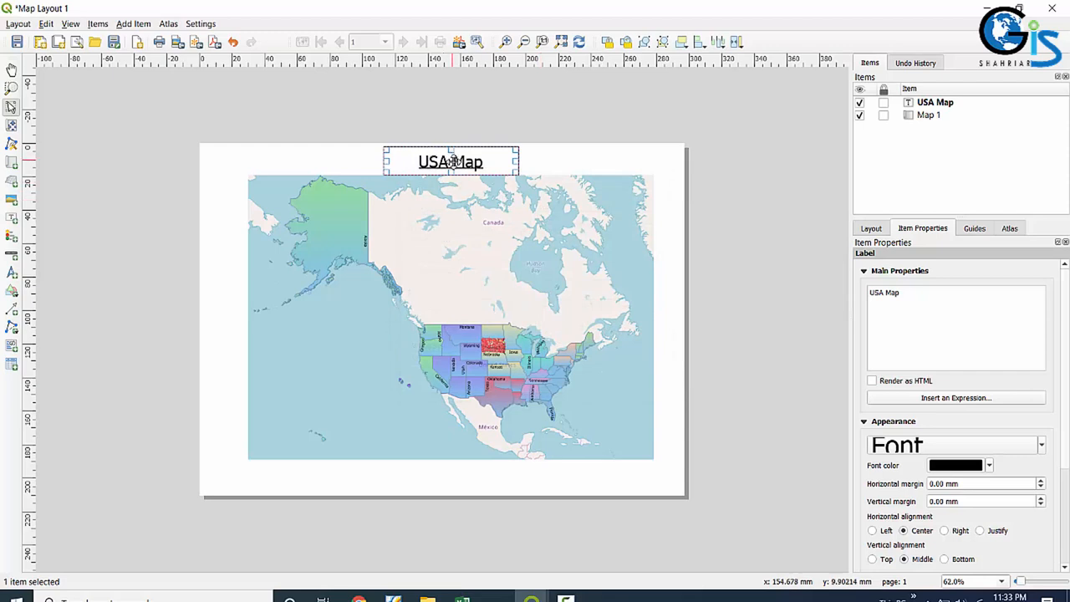
{"action": "left_click_drag", "start_coordinate": [452, 157], "coordinate": [452, 161]}
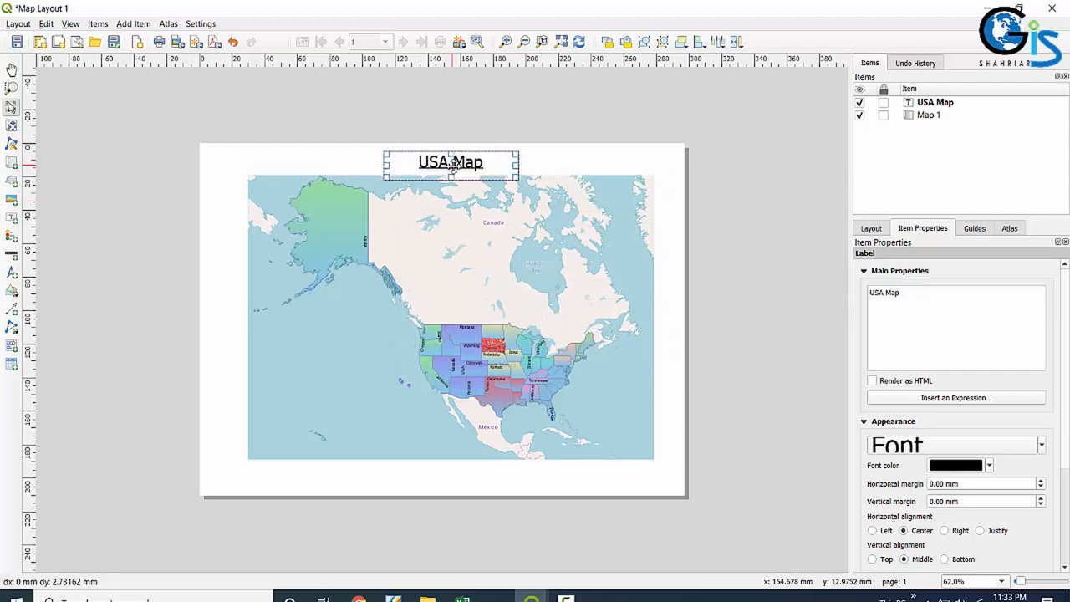
{"action": "left_click", "coordinate": [662, 162]}
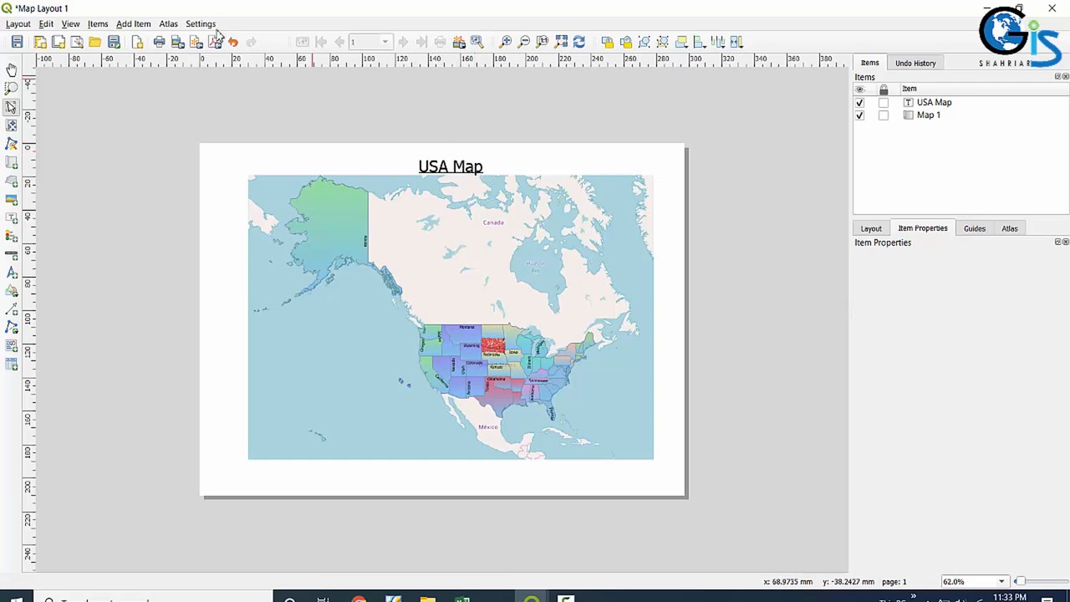
Add a north arrow in the upper-right corner of the map
{"action": "left_click", "coordinate": [136, 23]}
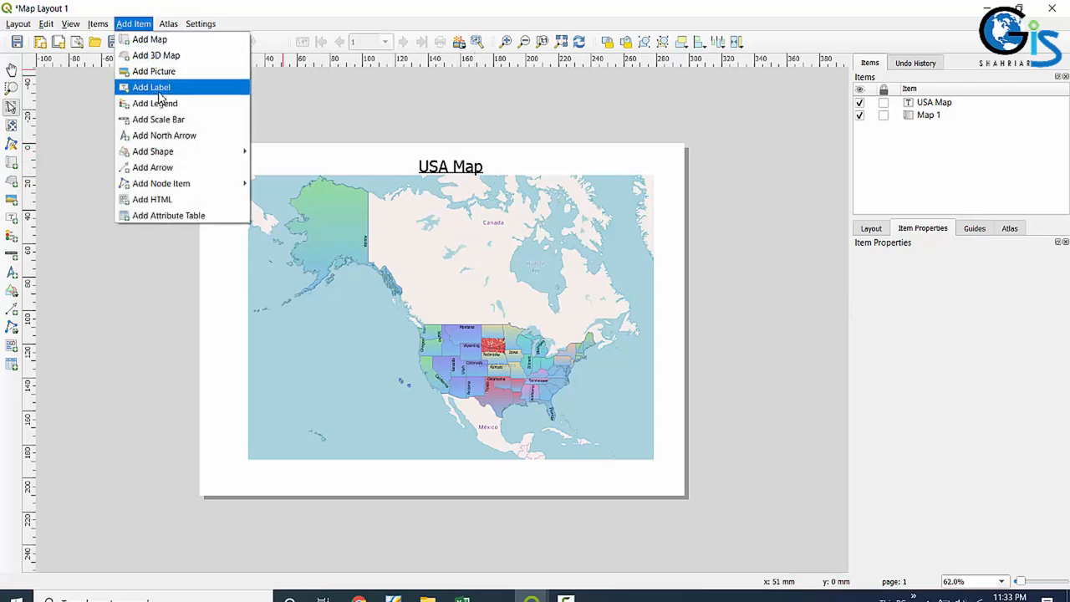
{"action": "left_click", "coordinate": [426, 5]}
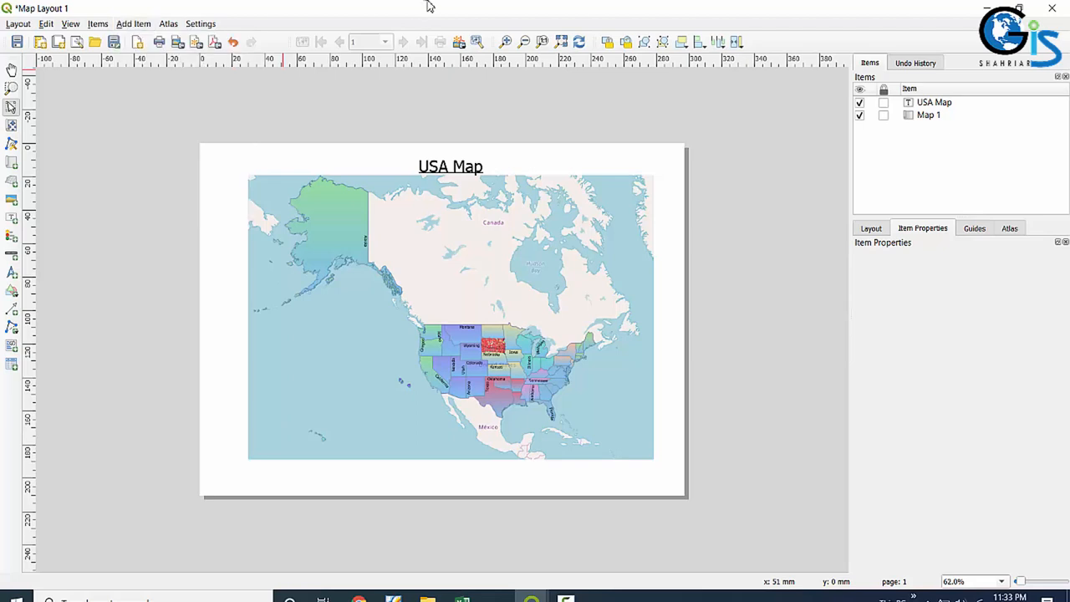
{"action": "left_click", "coordinate": [134, 23]}
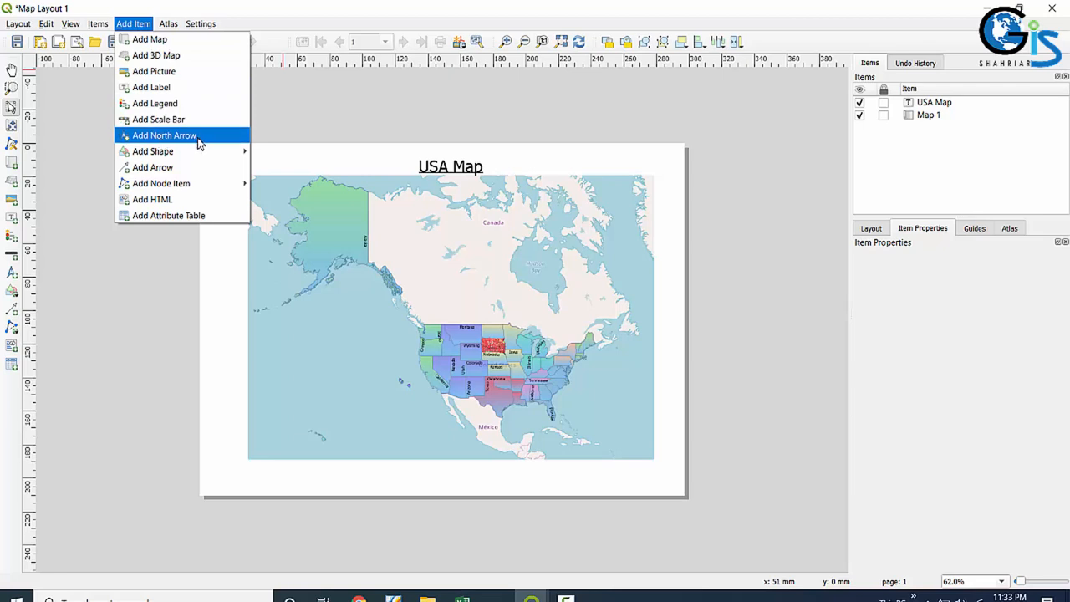
{"action": "left_click", "coordinate": [164, 136]}
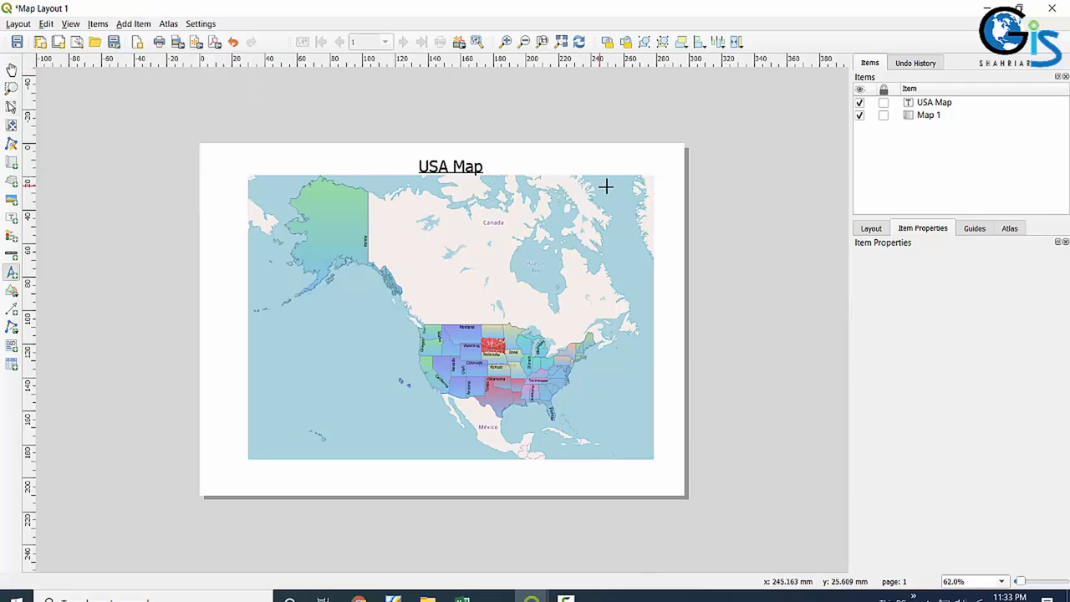
{"action": "left_click_drag", "start_coordinate": [605, 181], "coordinate": [647, 226]}
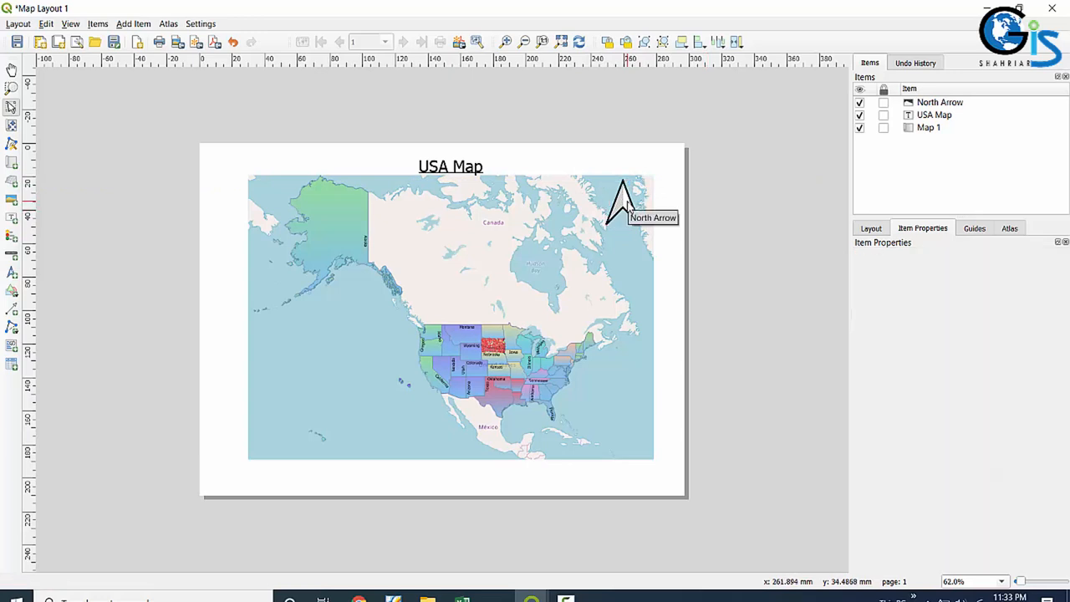
Add a legend over the lower-right part of the map and move it up and left to lie within the map
{"action": "left_click", "coordinate": [129, 26]}
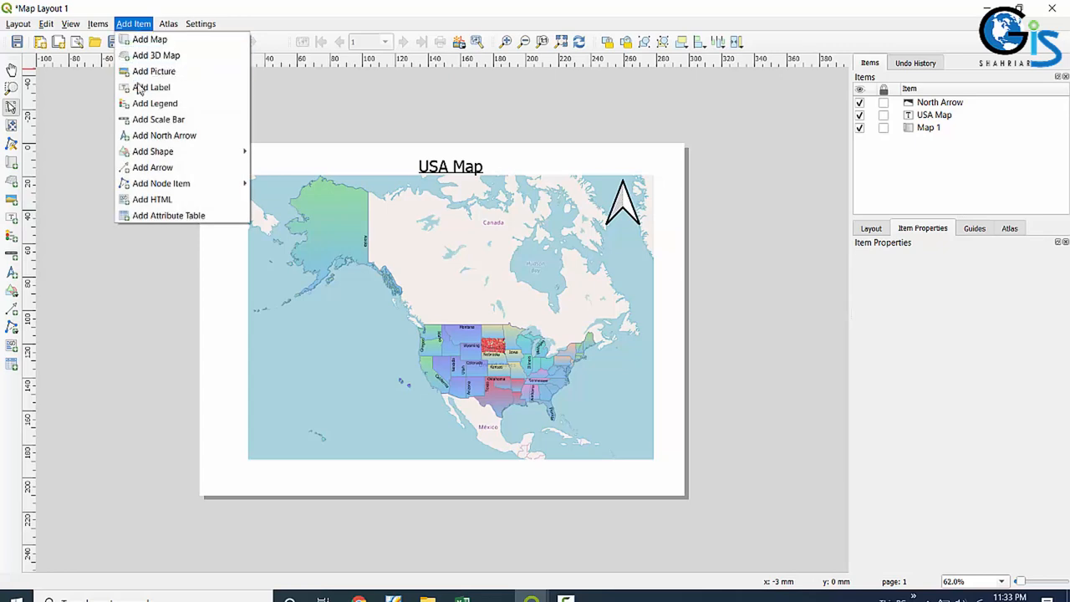
{"action": "mouse_move", "coordinate": [164, 156]}
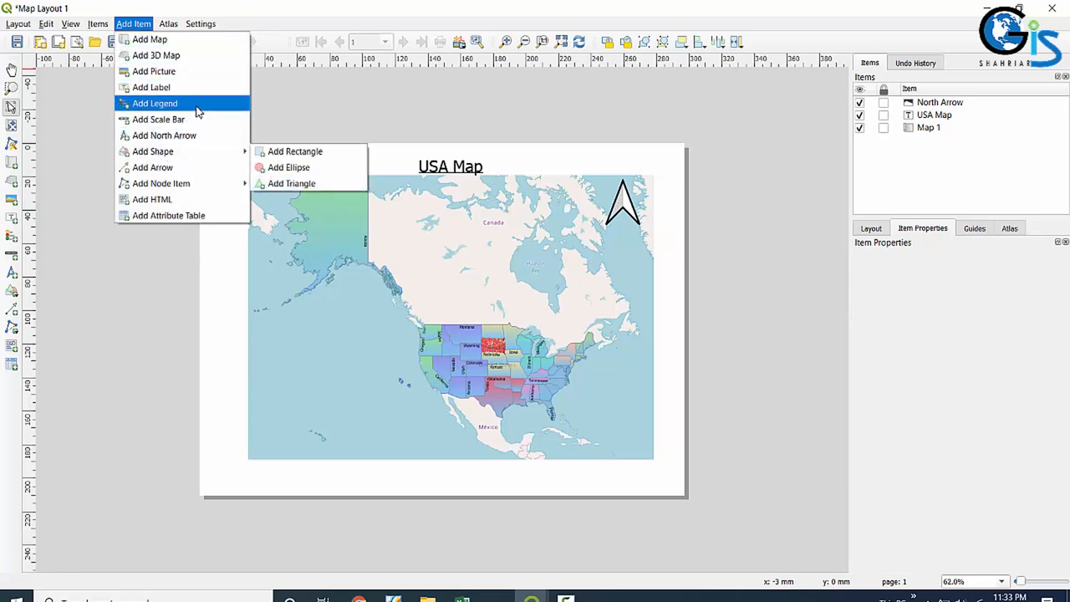
{"action": "left_click", "coordinate": [199, 111]}
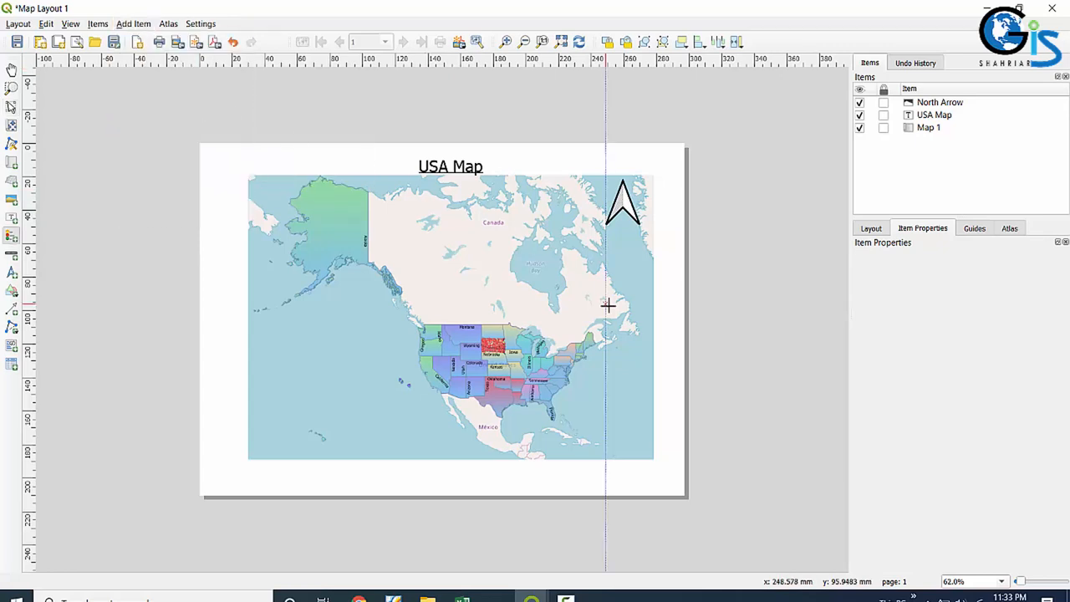
{"action": "left_click_drag", "start_coordinate": [600, 304], "coordinate": [652, 461]}
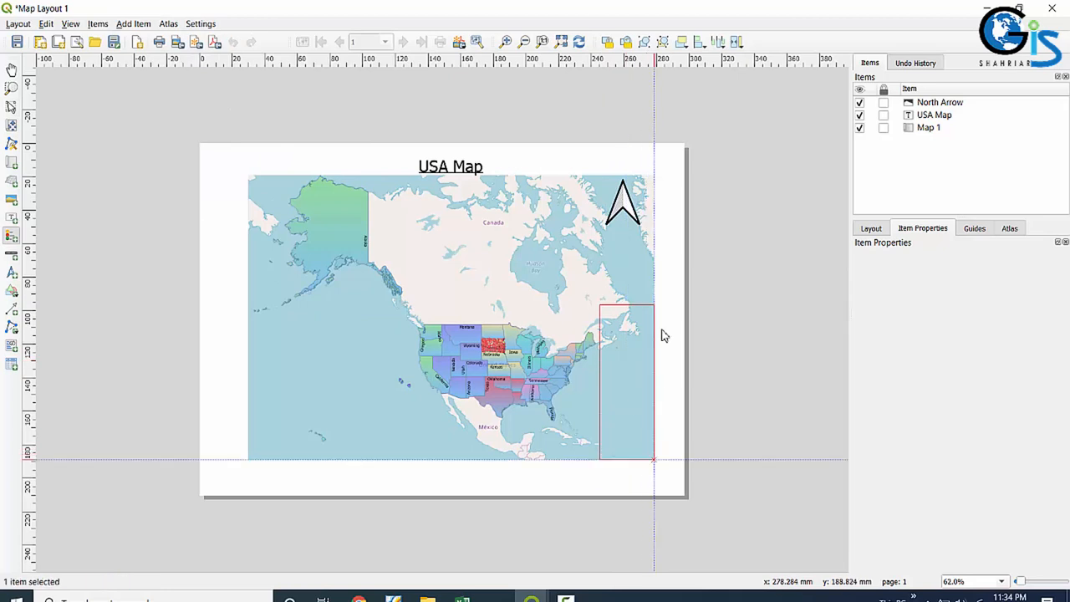
{"action": "left_click_drag", "start_coordinate": [628, 406], "coordinate": [601, 316]}
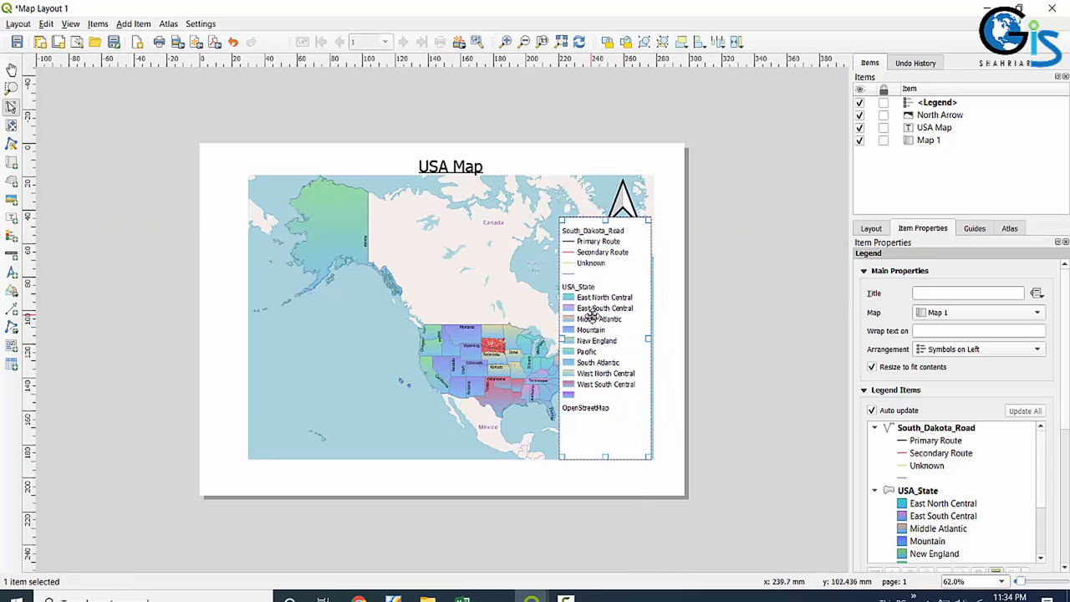
Open the legend's item properties and turn off Auto update for its legend items
{"action": "right_click", "coordinate": [592, 320]}
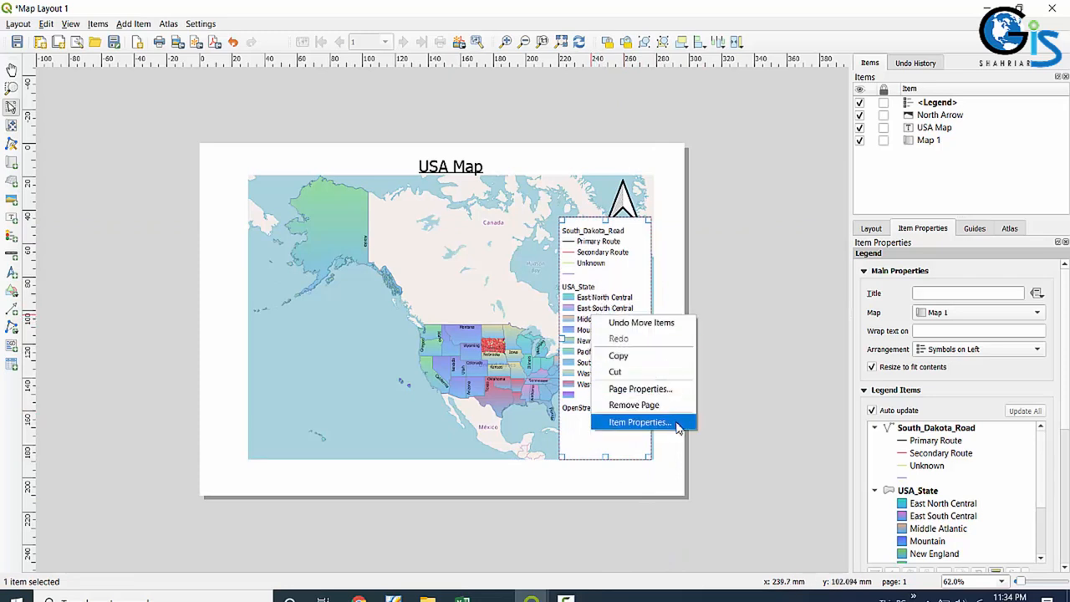
{"action": "left_click", "coordinate": [640, 422]}
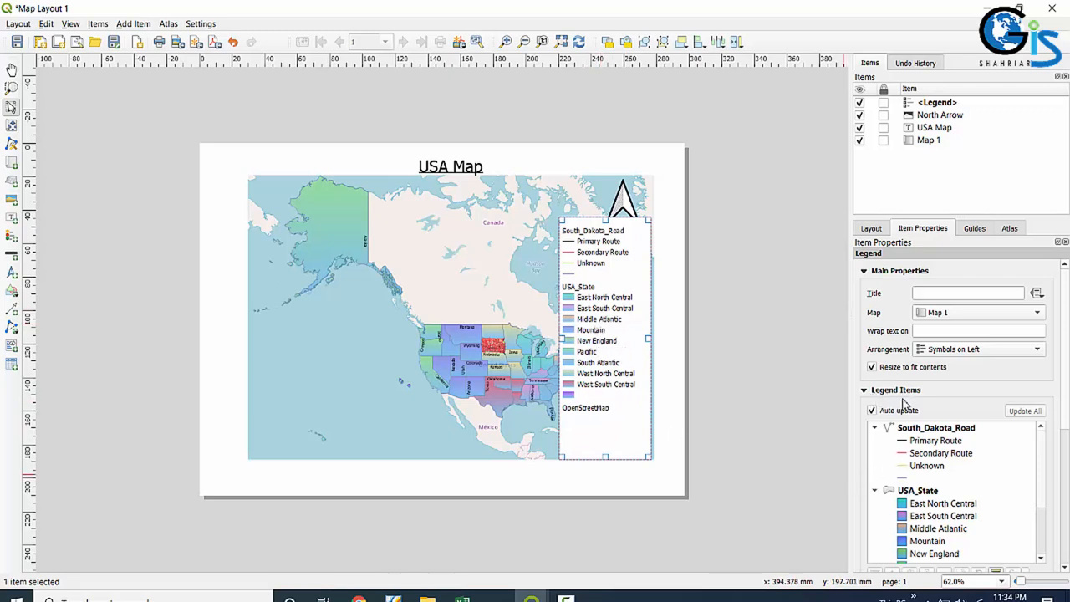
{"action": "scroll", "coordinate": [903, 407], "scroll_direction": "down", "scroll_amount": 2}
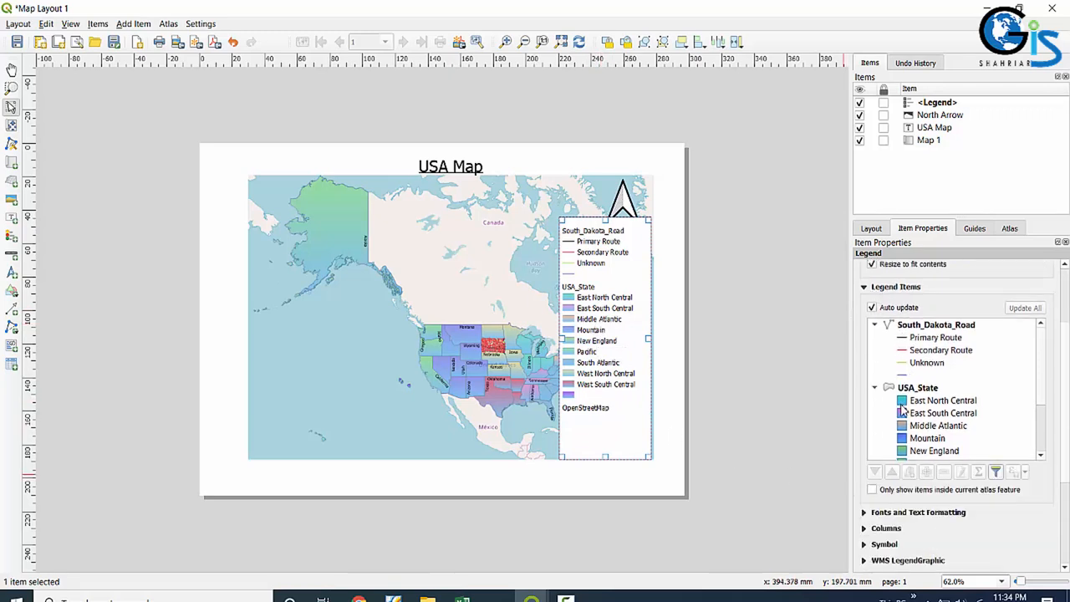
{"action": "left_click", "coordinate": [872, 309]}
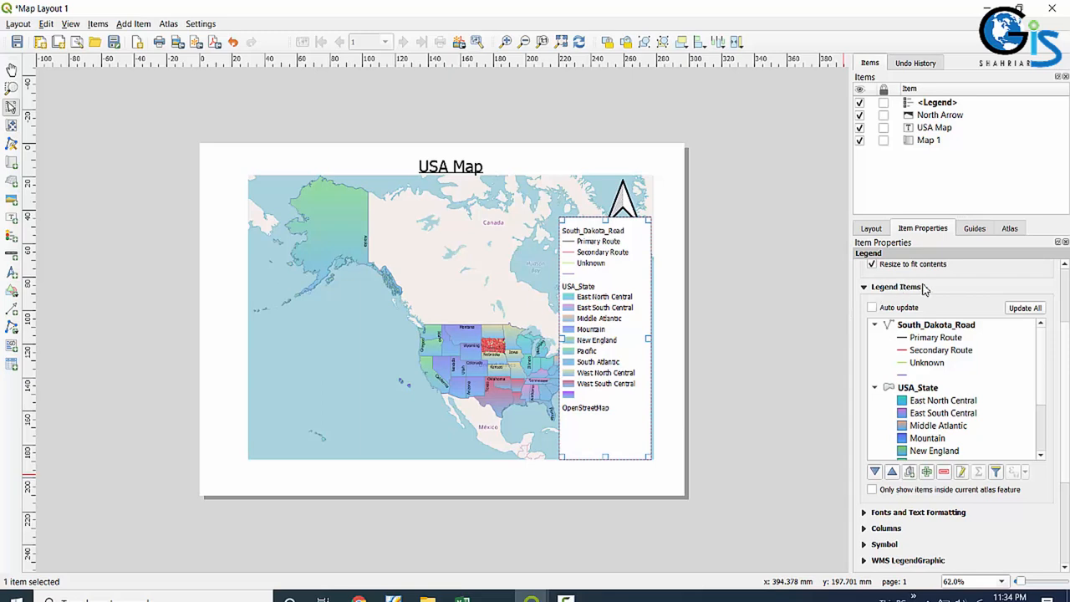
{"action": "left_click", "coordinate": [872, 308]}
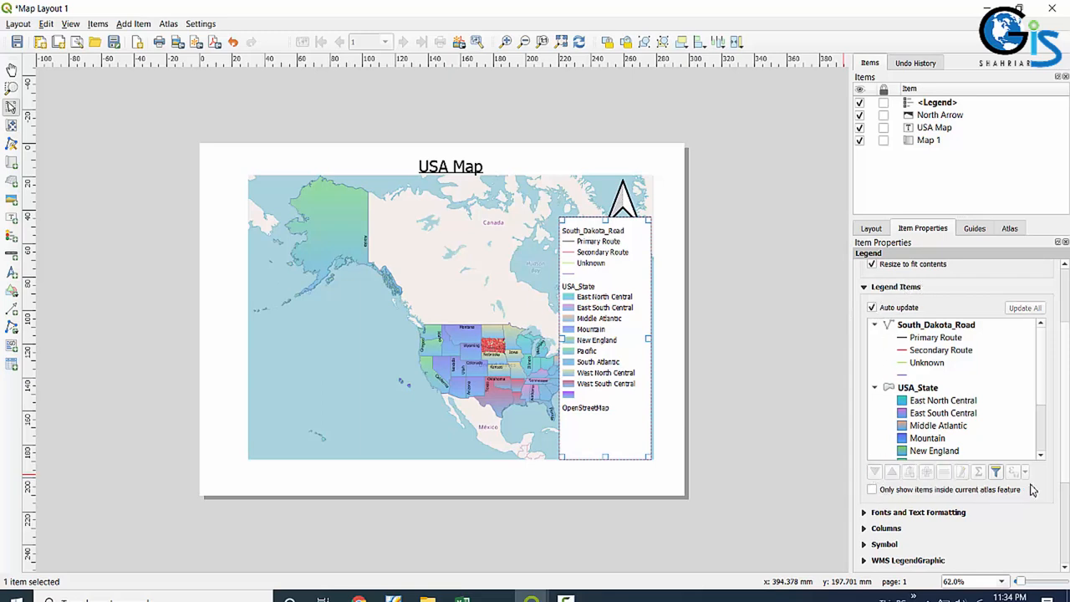
{"action": "left_click", "coordinate": [872, 308]}
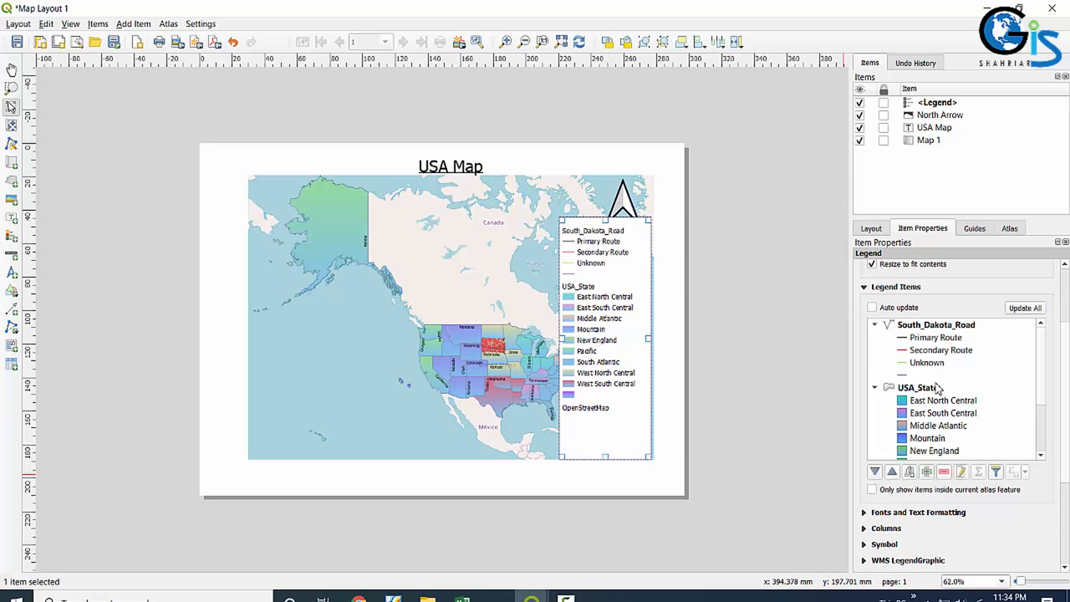
Remove the OpenStreetMap entry from the legend items
{"action": "scroll", "coordinate": [951, 392], "scroll_direction": "down", "scroll_amount": 3}
{"action": "scroll", "coordinate": [936, 399], "scroll_direction": "down", "scroll_amount": 2}
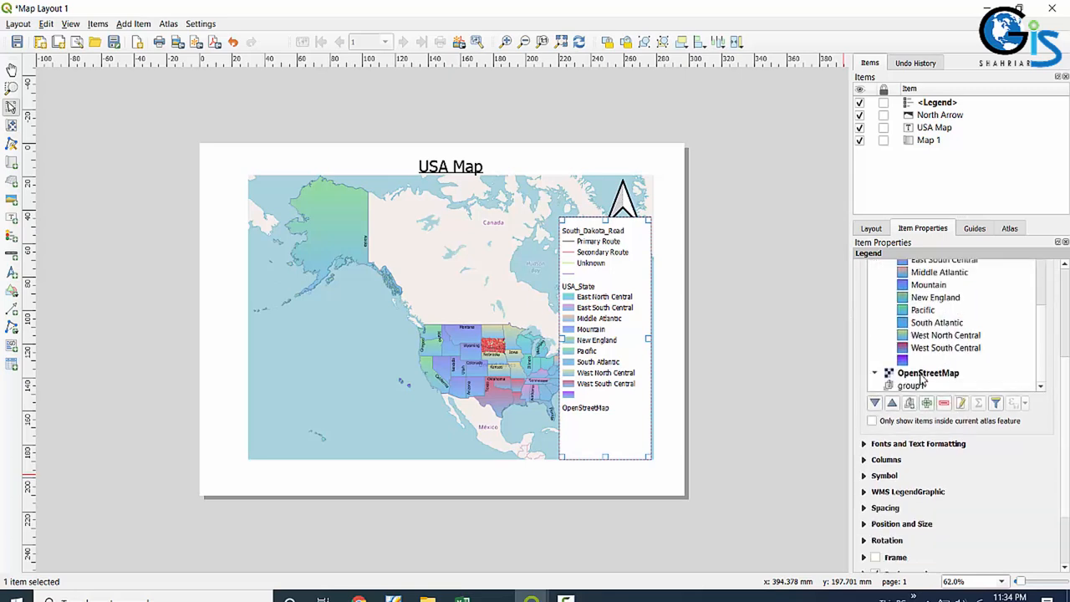
{"action": "left_click", "coordinate": [923, 381]}
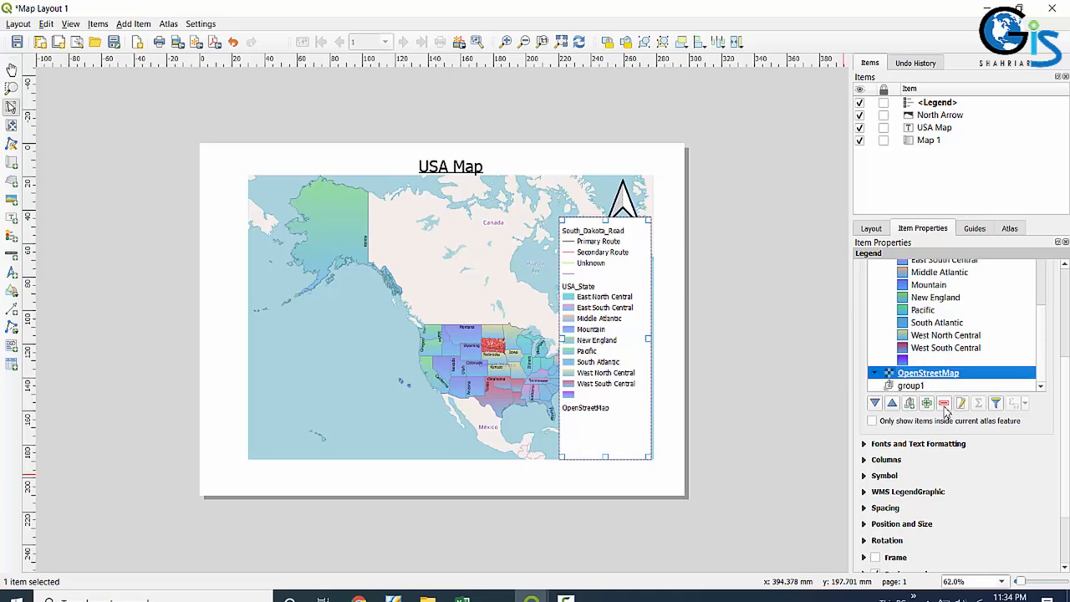
{"action": "left_click", "coordinate": [944, 404]}
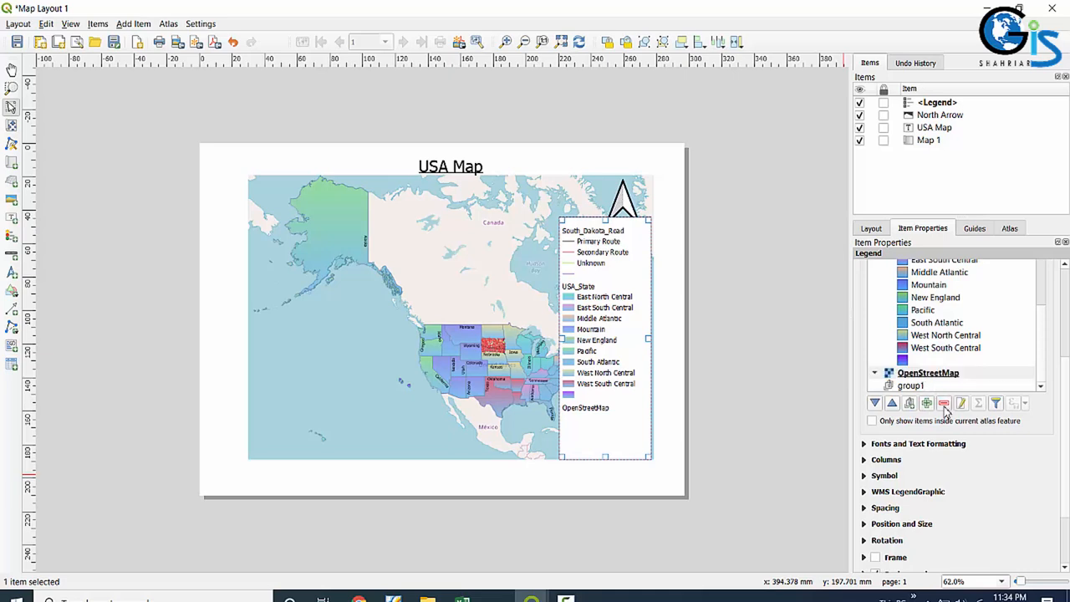
{"action": "left_click", "coordinate": [943, 403]}
Move the legend into the map's lower-right corner and set its title to "LEGEND"
{"action": "left_click_drag", "start_coordinate": [599, 276], "coordinate": [615, 331]}
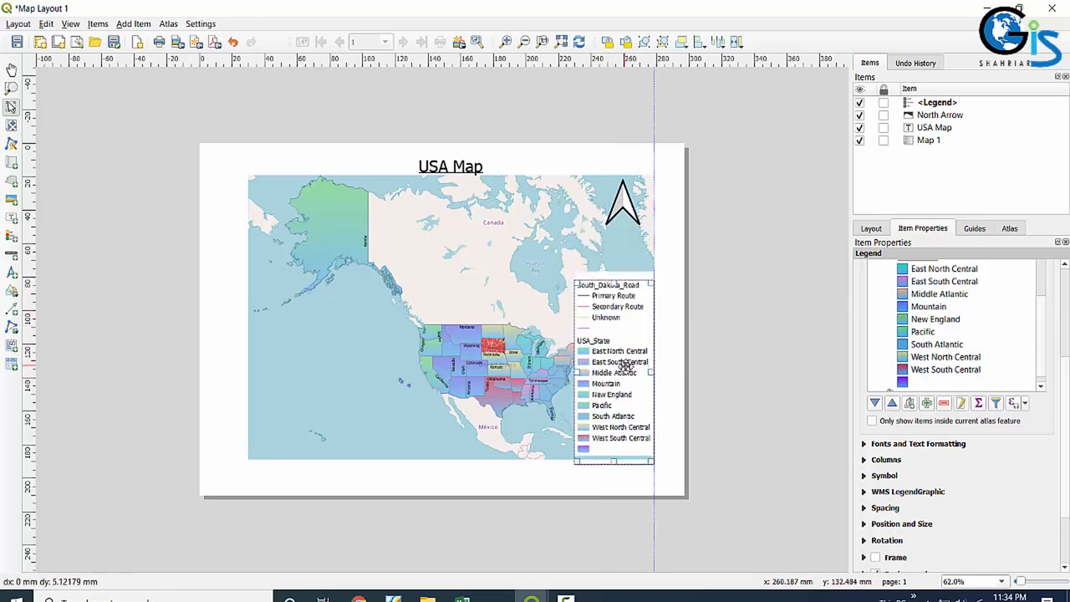
{"action": "scroll", "coordinate": [962, 312], "scroll_direction": "up", "scroll_amount": 5}
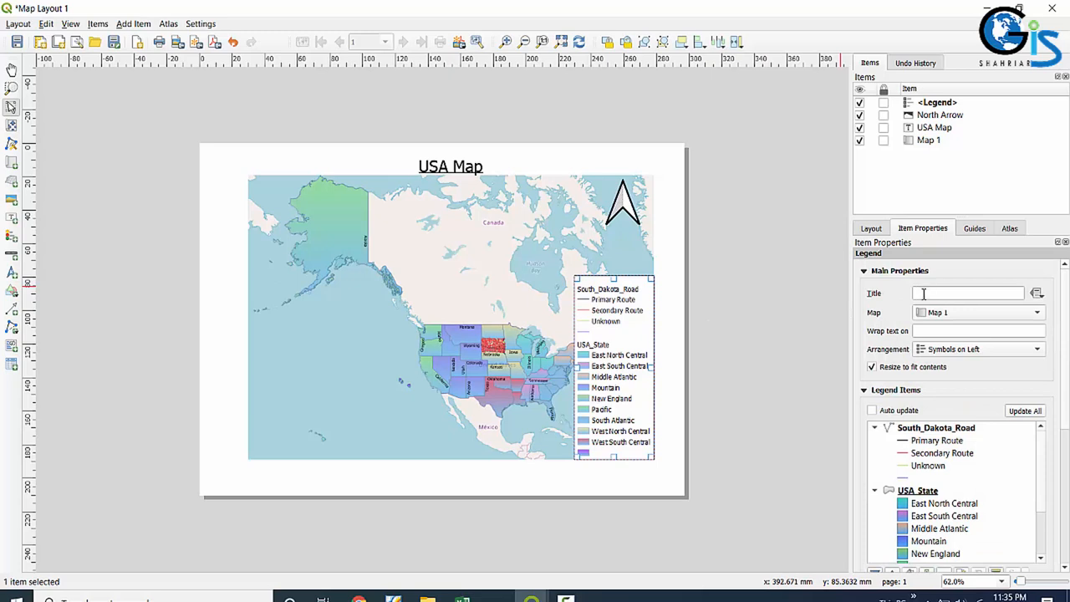
{"action": "type", "text": "LE"}
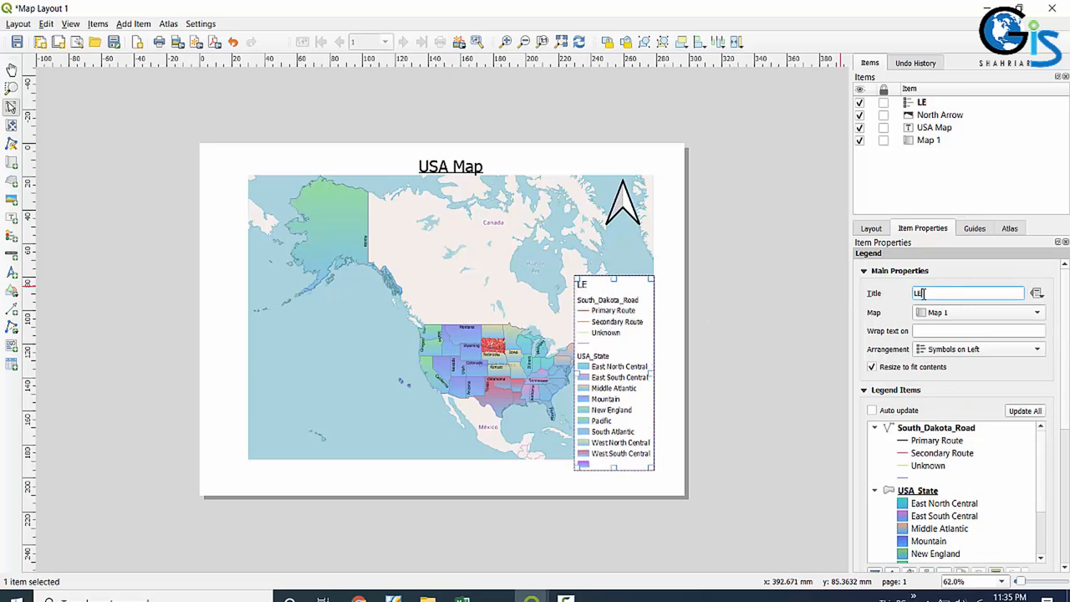
{"action": "type", "text": "GEND"}
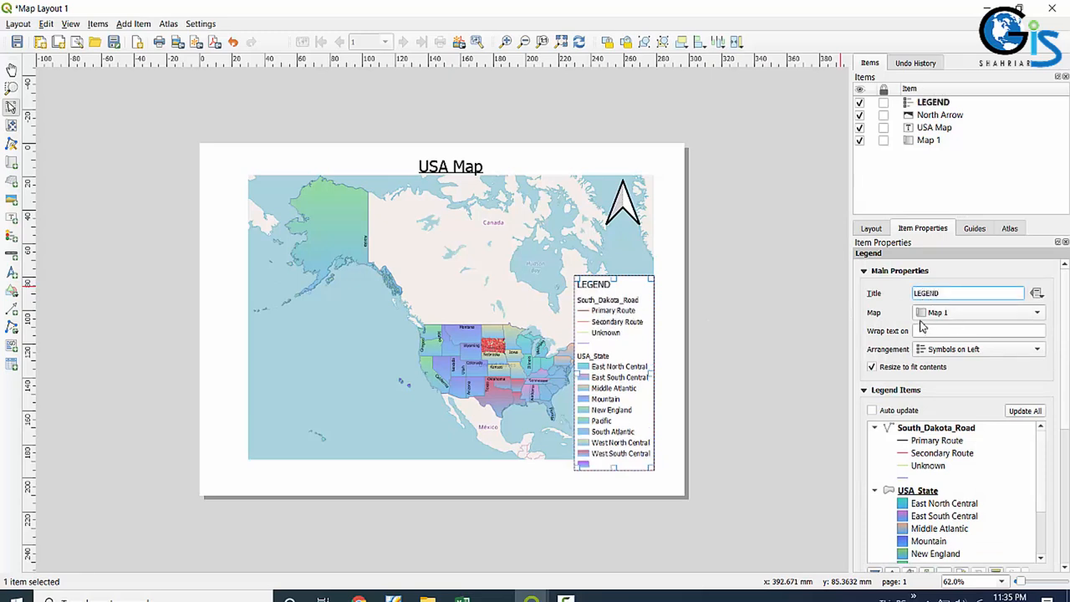
Move the legend up so it sits flush in the map's lower-right corner, and deselect it
{"action": "mouse_move", "coordinate": [621, 353]}
{"action": "left_mouse_down"}
{"action": "mouse_move", "coordinate": [616, 339]}
{"action": "mouse_move", "coordinate": [632, 353]}
{"action": "left_mouse_up"}
{"action": "left_click", "coordinate": [769, 309]}
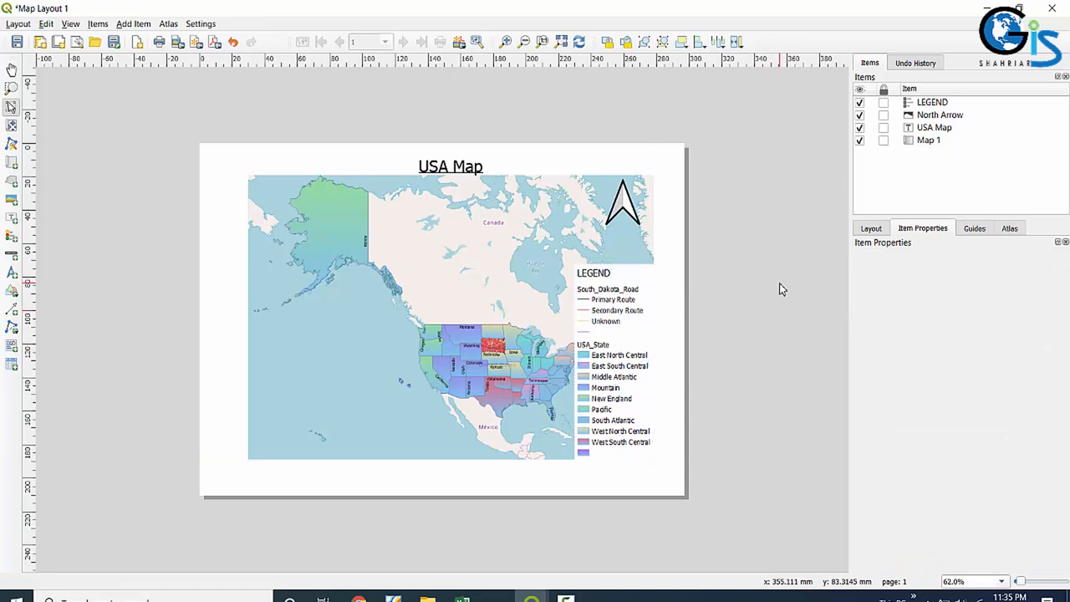
Add a scale bar in the map's lower-left corner and open its item properties
{"action": "left_click", "coordinate": [131, 24]}
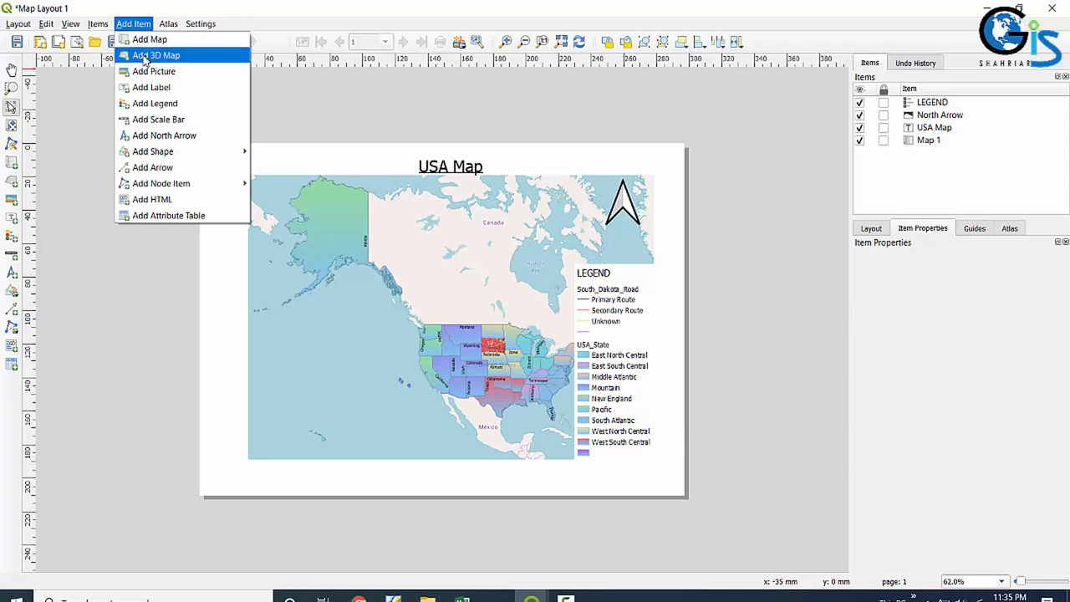
{"action": "left_click", "coordinate": [159, 119]}
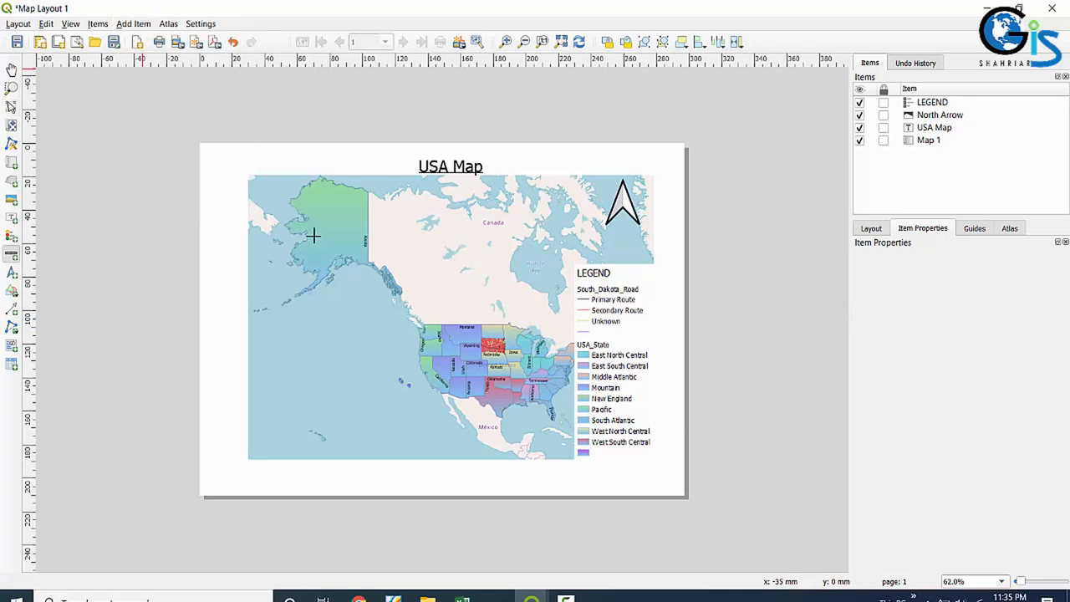
{"action": "left_click_drag", "start_coordinate": [253, 437], "coordinate": [382, 454]}
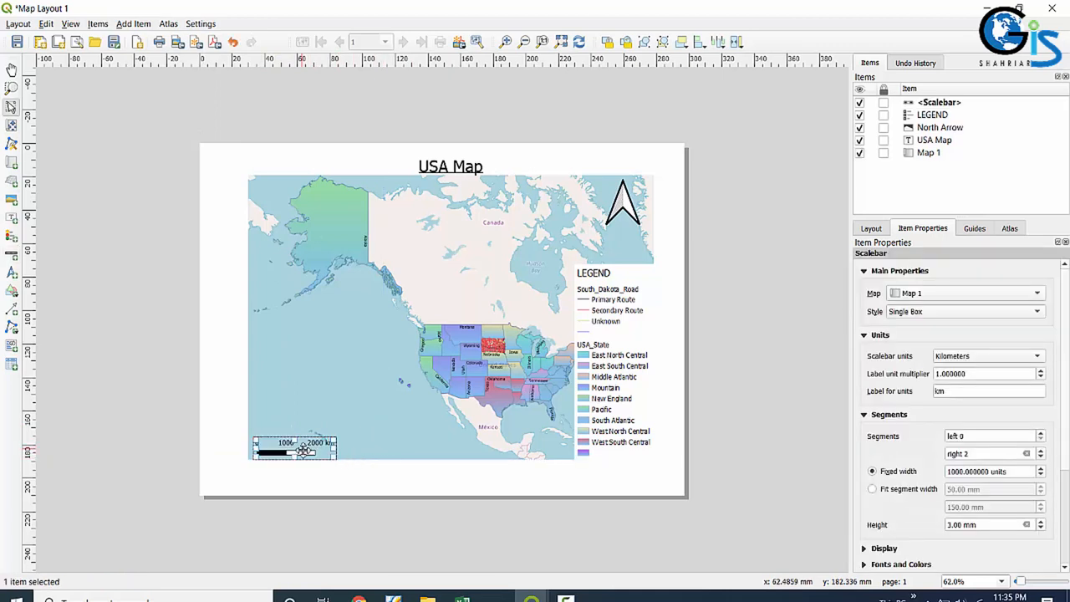
{"action": "right_click", "coordinate": [307, 453]}
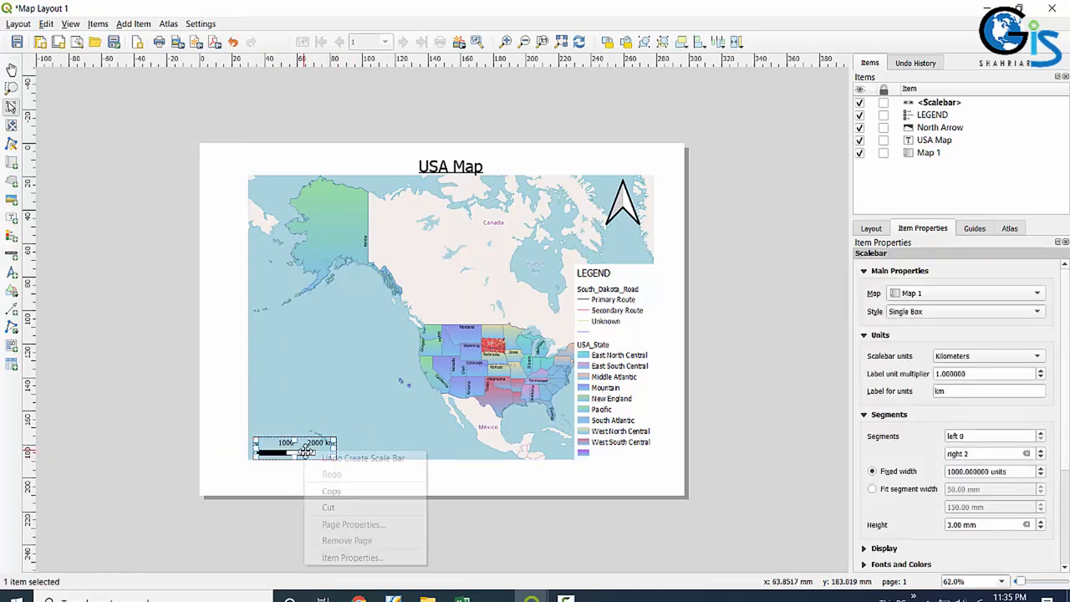
{"action": "left_click", "coordinate": [376, 559]}
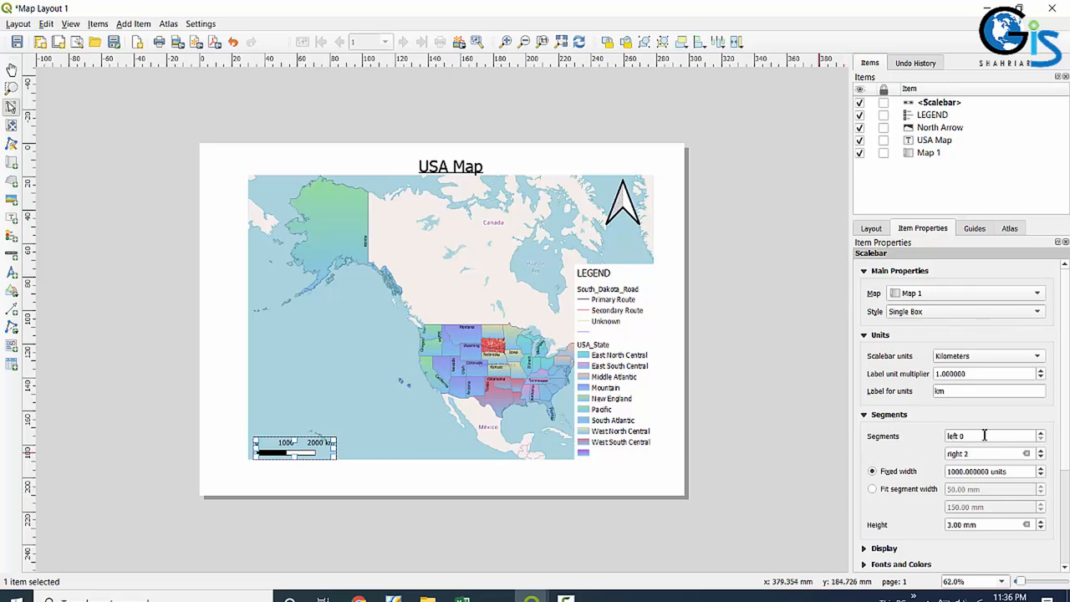
Set the scale bar's left segments to 3 and its style to Double Box
{"action": "left_click", "coordinate": [1042, 435]}
{"action": "left_click", "coordinate": [1042, 435]}
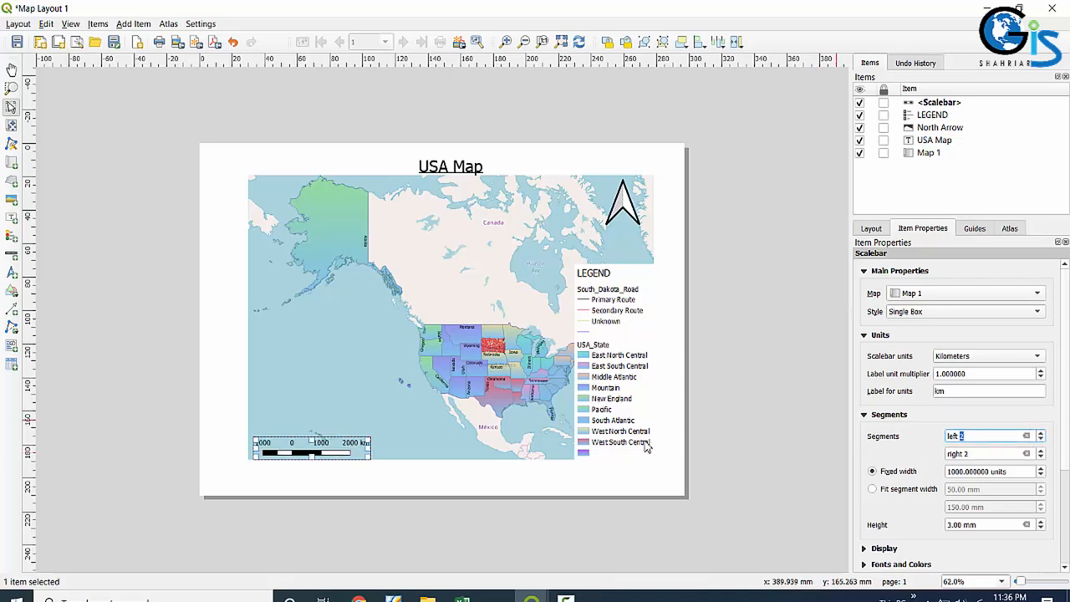
{"action": "left_click", "coordinate": [1041, 434]}
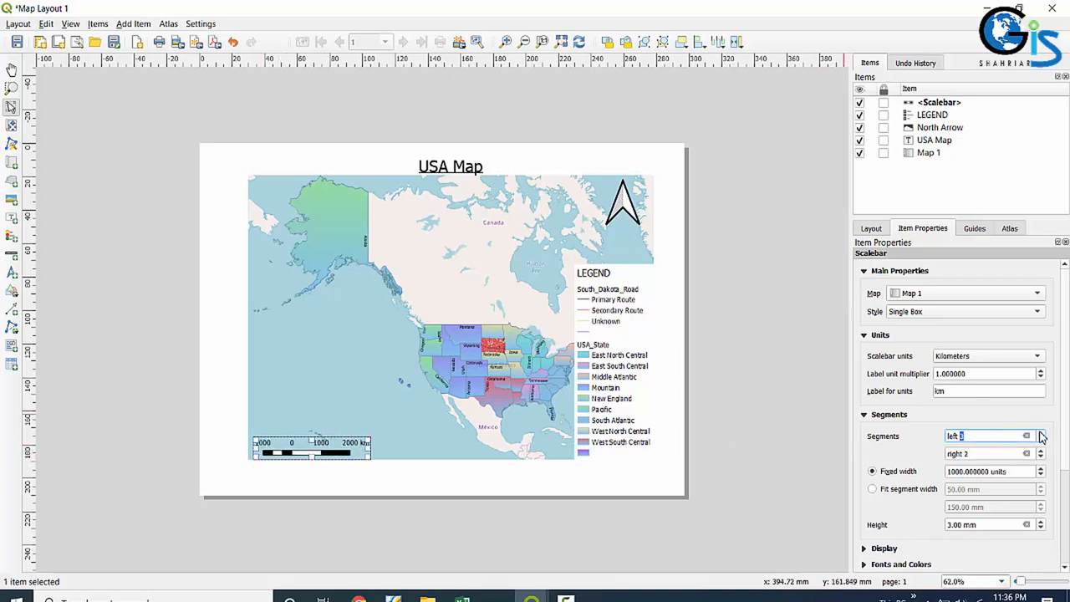
{"action": "left_click", "coordinate": [928, 316]}
{"action": "left_click", "coordinate": [932, 327]}
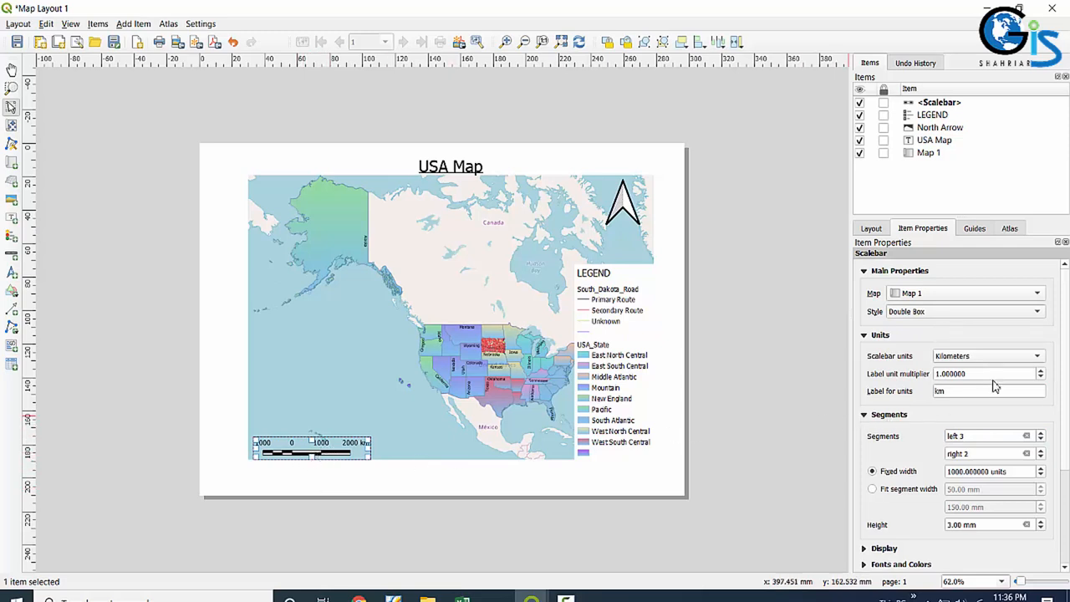
Set the scale bar to 3 right segments and 4 left segments, and deselect it
{"action": "left_click", "coordinate": [1041, 453]}
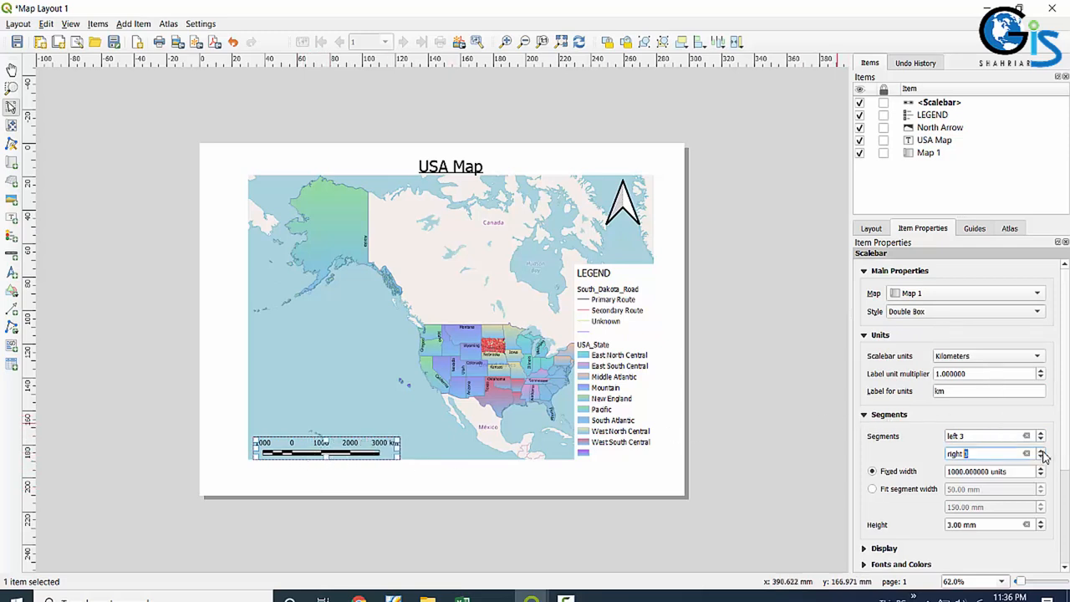
{"action": "left_click", "coordinate": [1041, 436]}
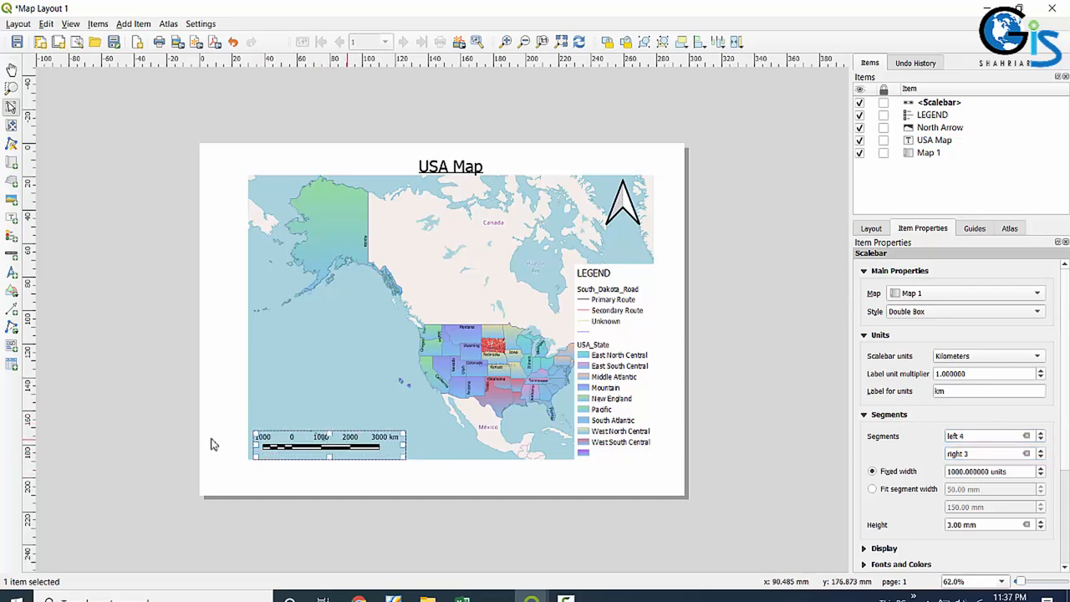
{"action": "left_click", "coordinate": [130, 393]}
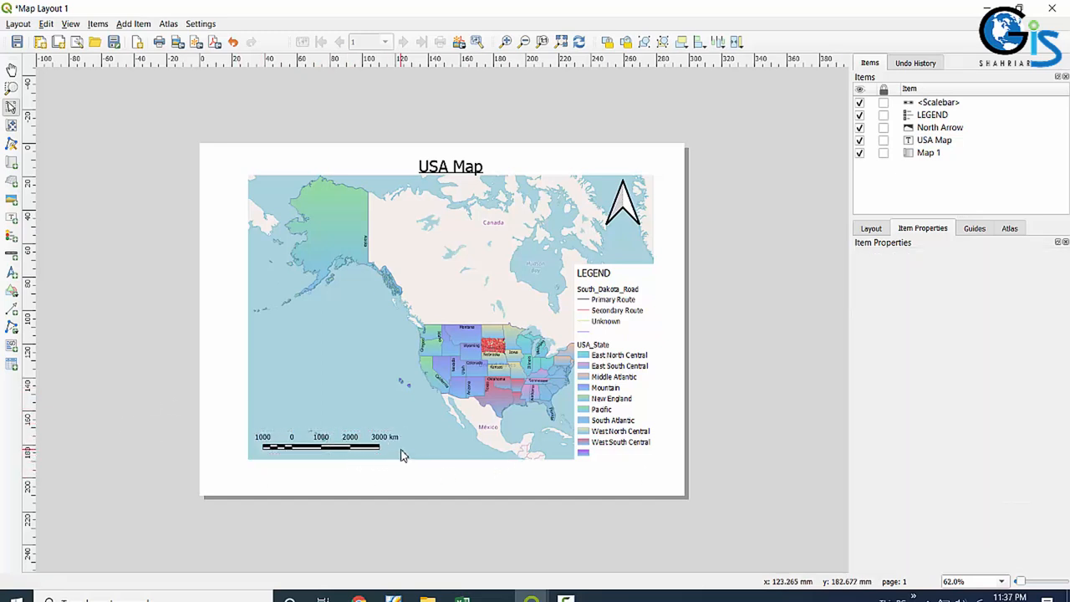
Open the page properties and the symbol settings for the page background
{"action": "right_click", "coordinate": [673, 165]}
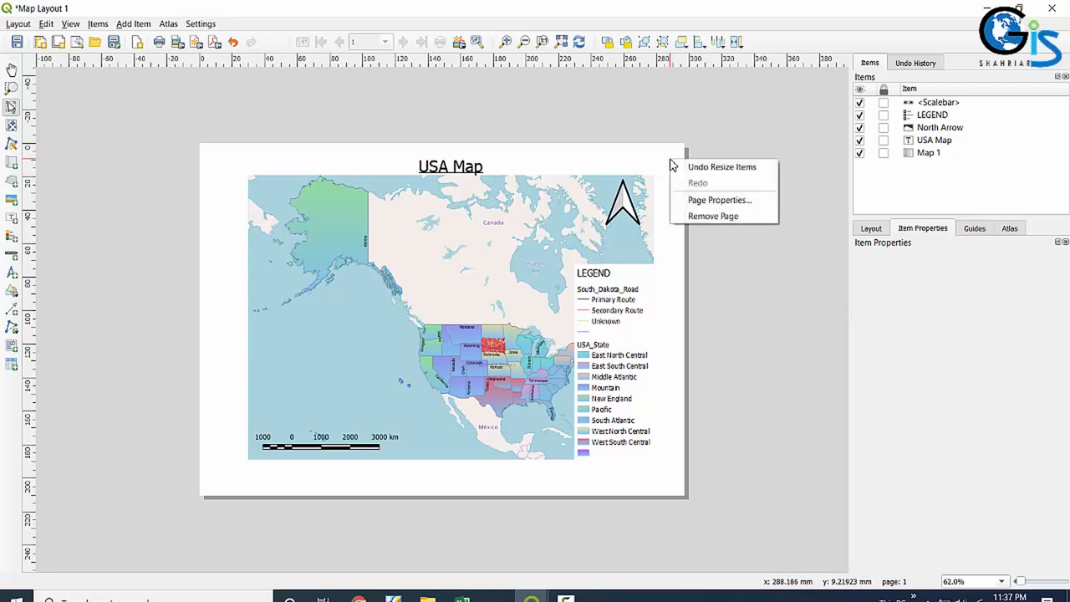
{"action": "left_click", "coordinate": [697, 199]}
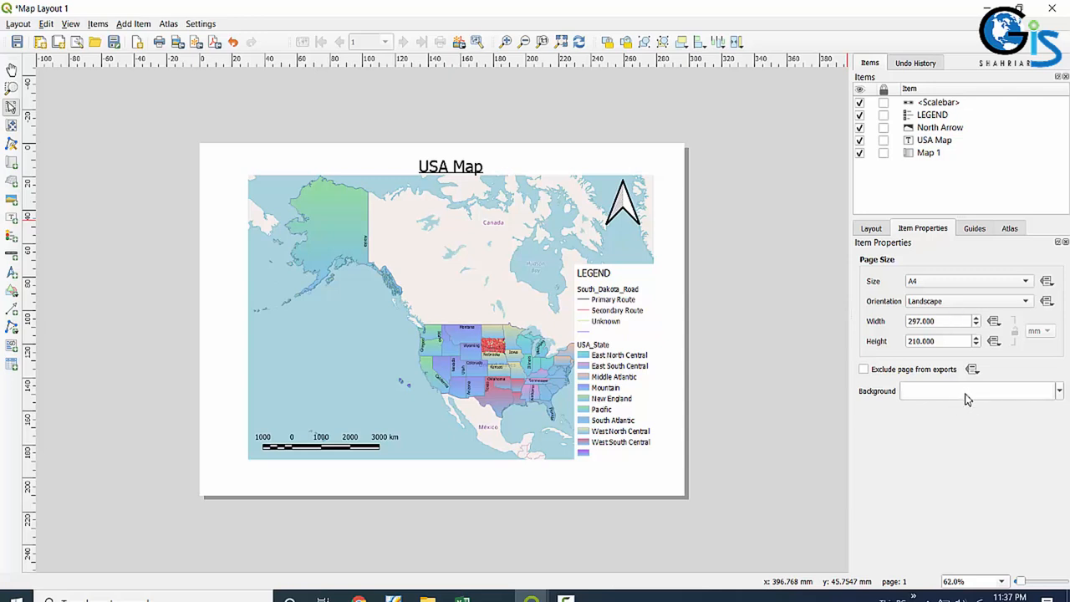
{"action": "left_click", "coordinate": [1014, 399]}
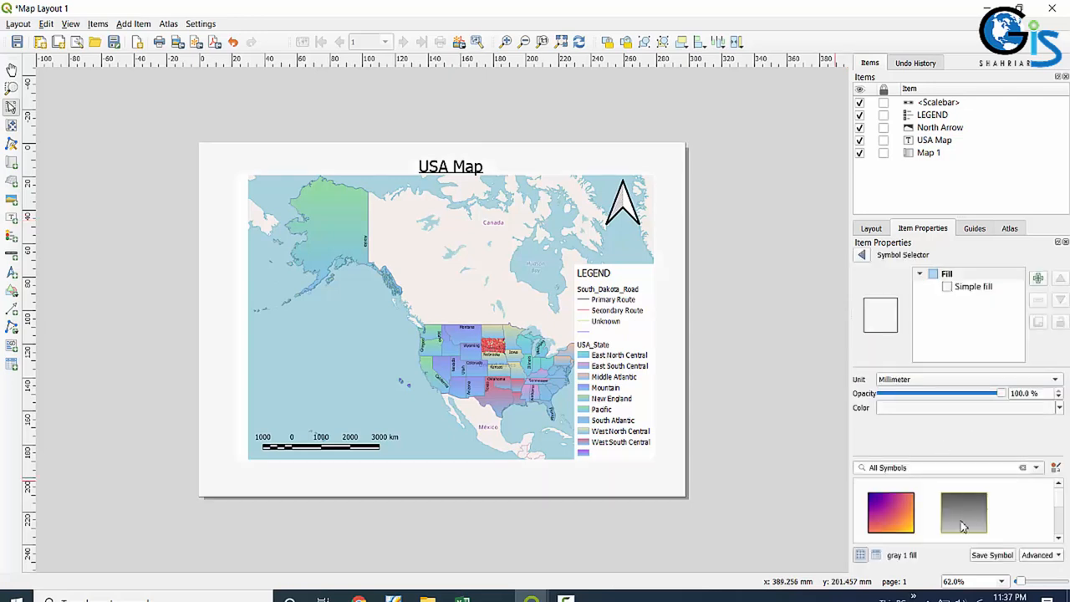
Try the gradient yellow fill and gray 1 fill symbols as the page background
{"action": "mouse_move", "coordinate": [972, 522]}
{"action": "scroll", "coordinate": [972, 523], "scroll_direction": "down", "scroll_amount": 3}
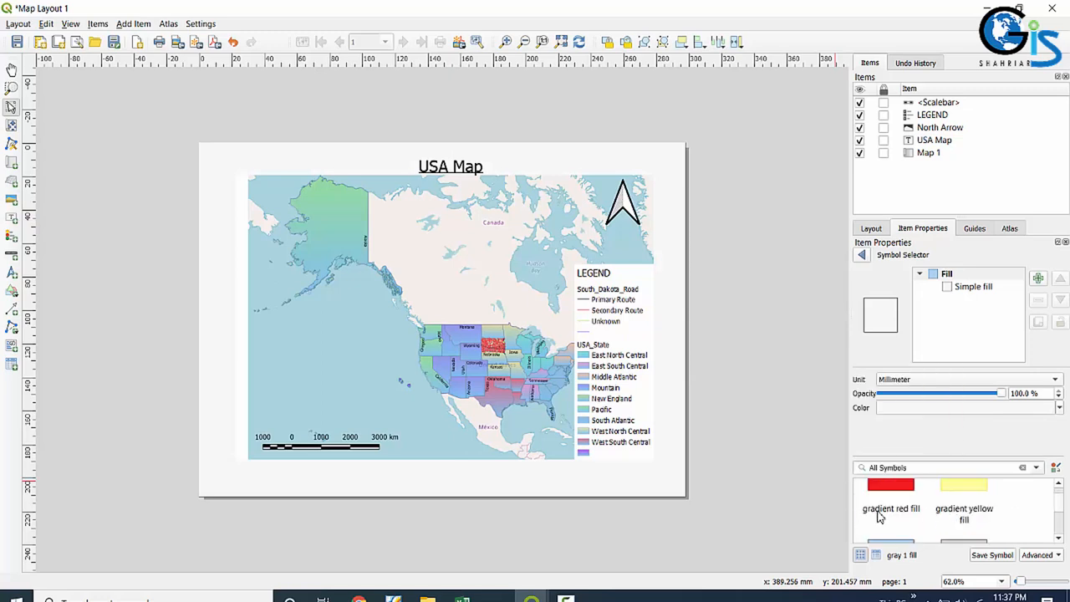
{"action": "scroll", "coordinate": [886, 518], "scroll_direction": "up", "scroll_amount": 1}
{"action": "left_click", "coordinate": [963, 535]}
{"action": "scroll", "coordinate": [953, 527], "scroll_direction": "down", "scroll_amount": 3}
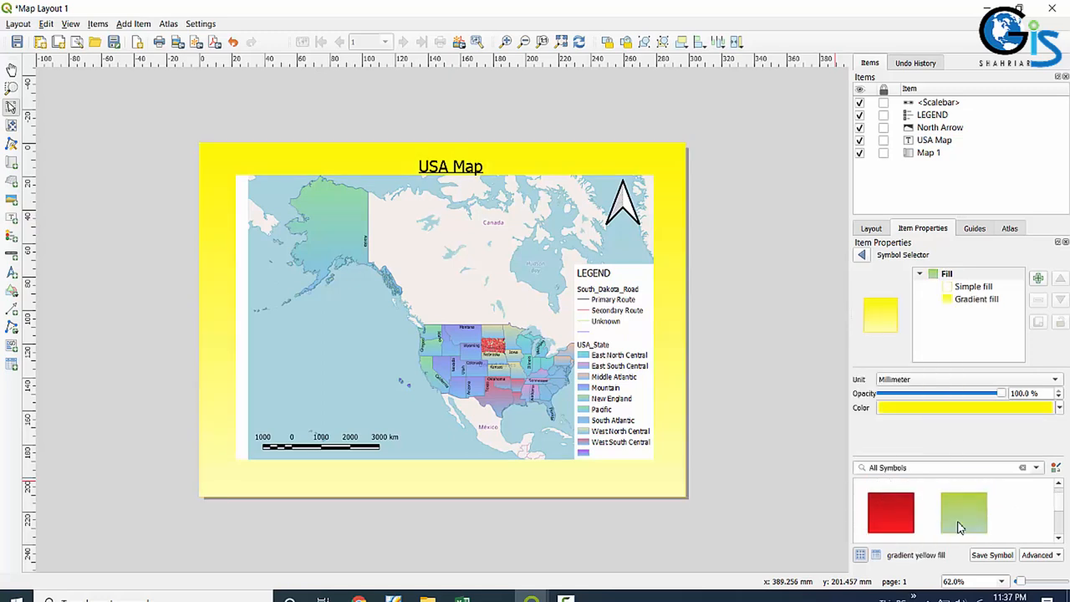
{"action": "left_click", "coordinate": [893, 514]}
{"action": "scroll", "coordinate": [920, 518], "scroll_direction": "down", "scroll_amount": 5}
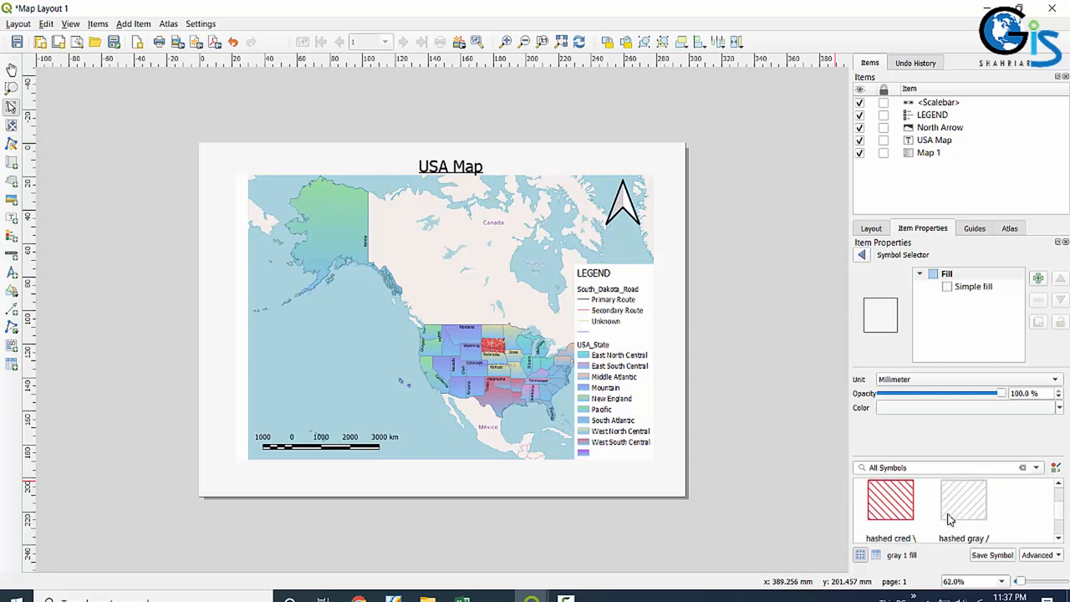
Apply the topo swamp symbol as the page background and deselect the page
{"action": "scroll", "coordinate": [949, 520], "scroll_direction": "down", "scroll_amount": 4}
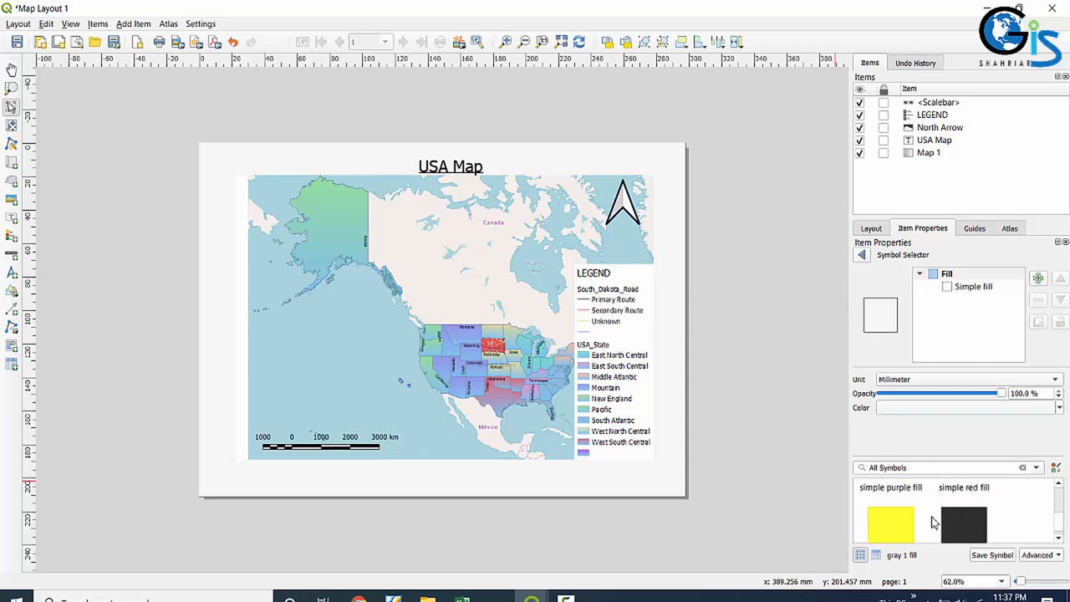
{"action": "left_click", "coordinate": [958, 500]}
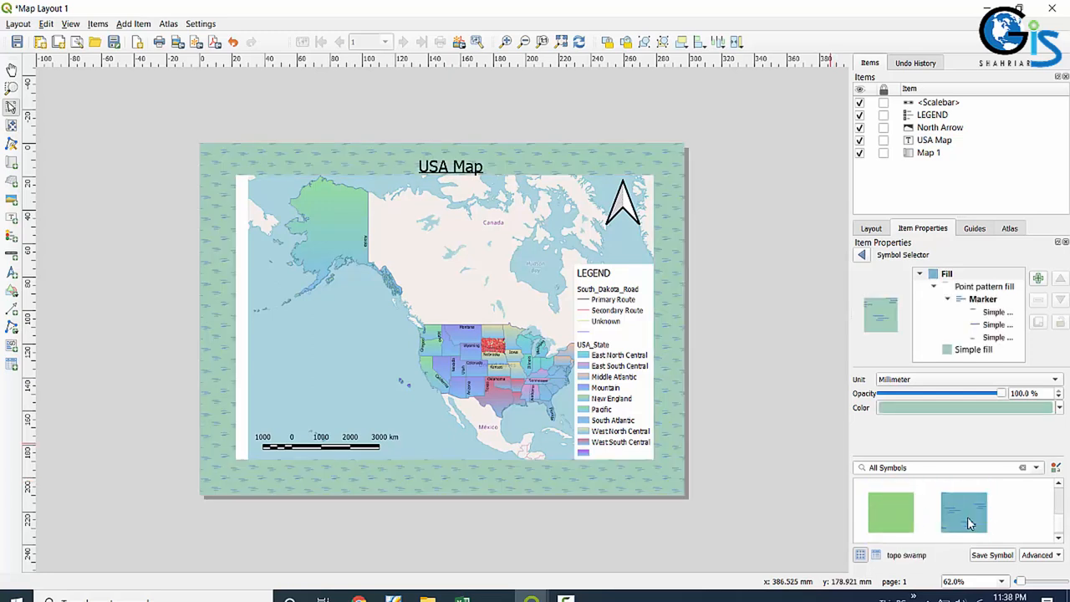
{"action": "left_click", "coordinate": [737, 299]}
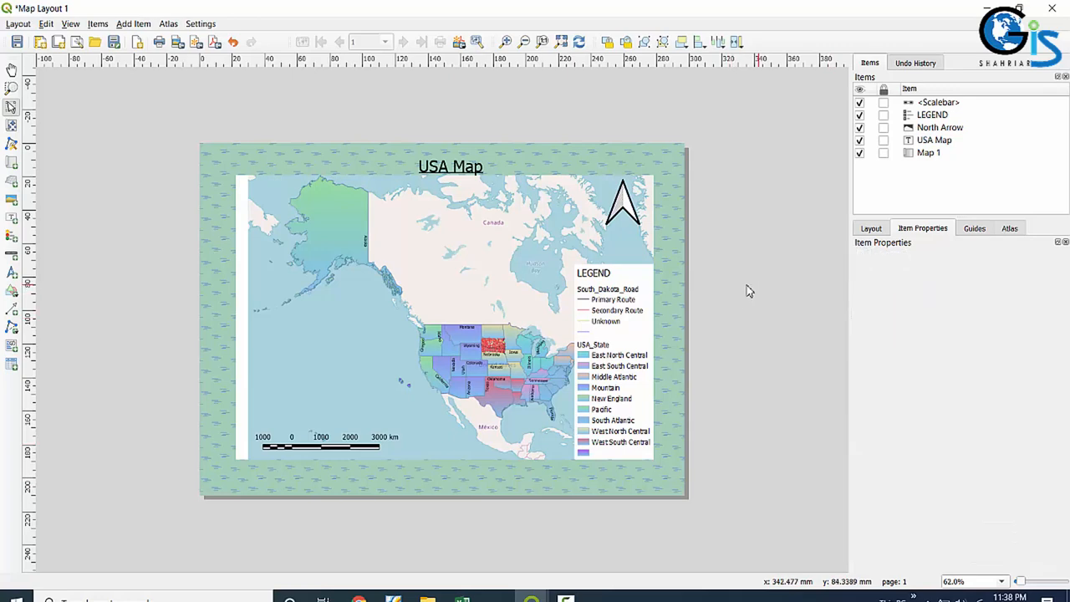